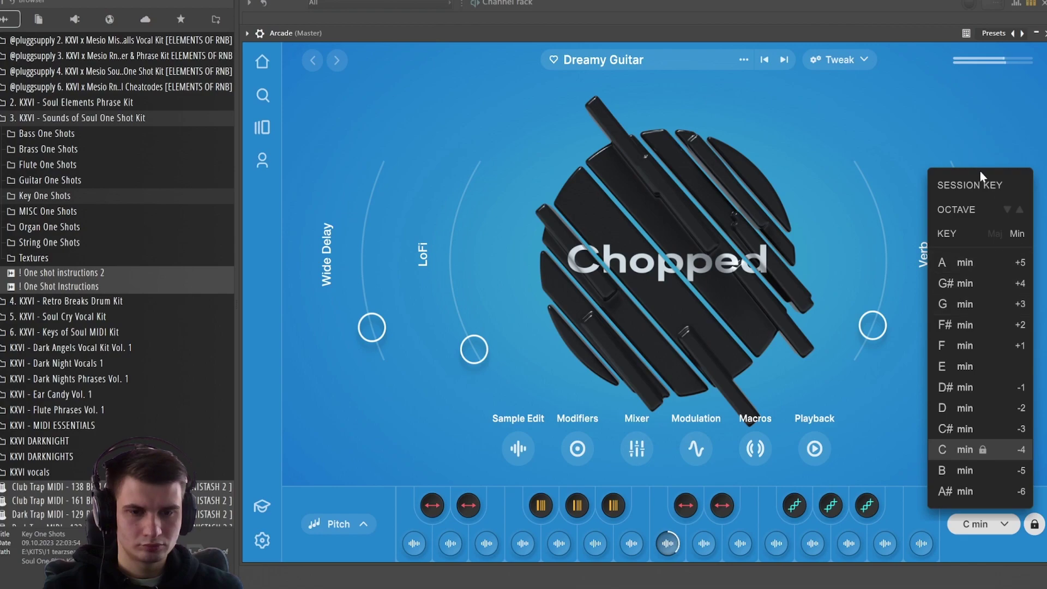
# Step: Raise the Wah Wah Guitar Bend 1 note two octaves to C5, shorten it to one bar and play the result
pyautogui.click(1046, 34)
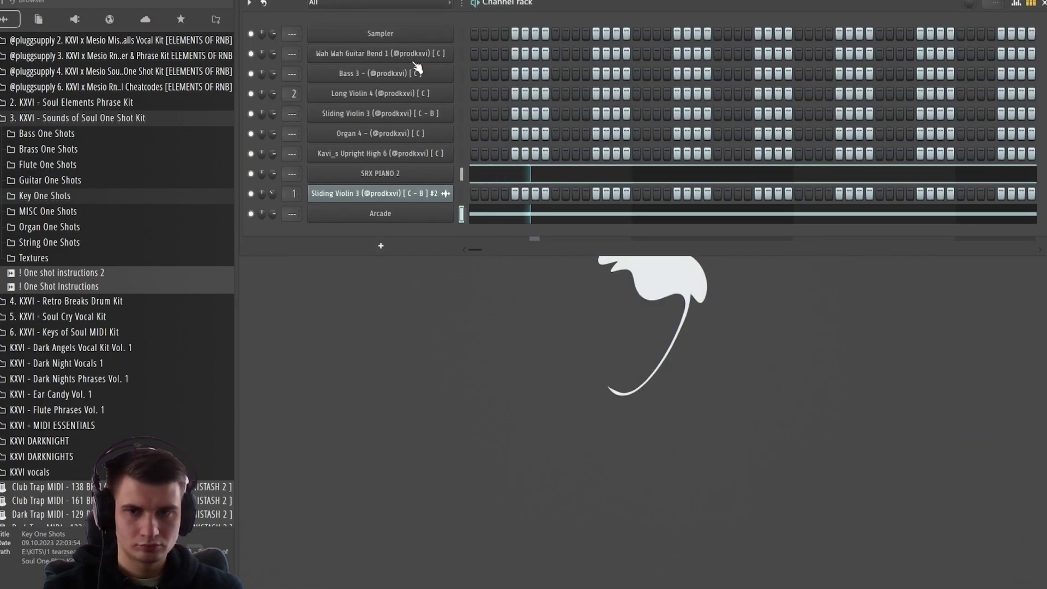
pyautogui.press('F7')
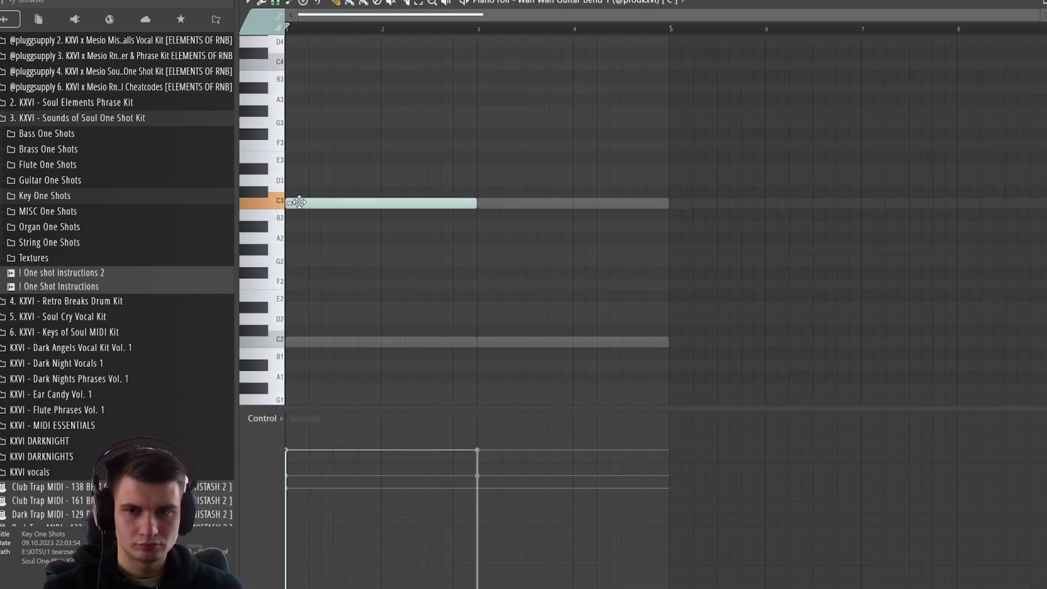
pyautogui.hotkey('ctrl', 'Up')
pyautogui.hotkey('ctrl', 'Up')
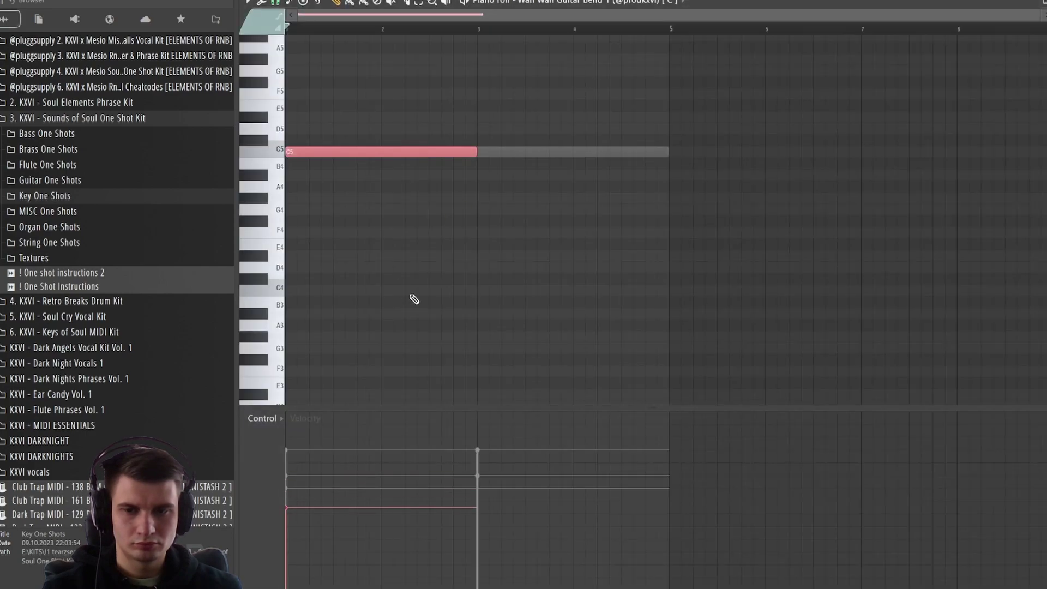
pyautogui.scroll(3, 441, 251)
pyautogui.press('space')
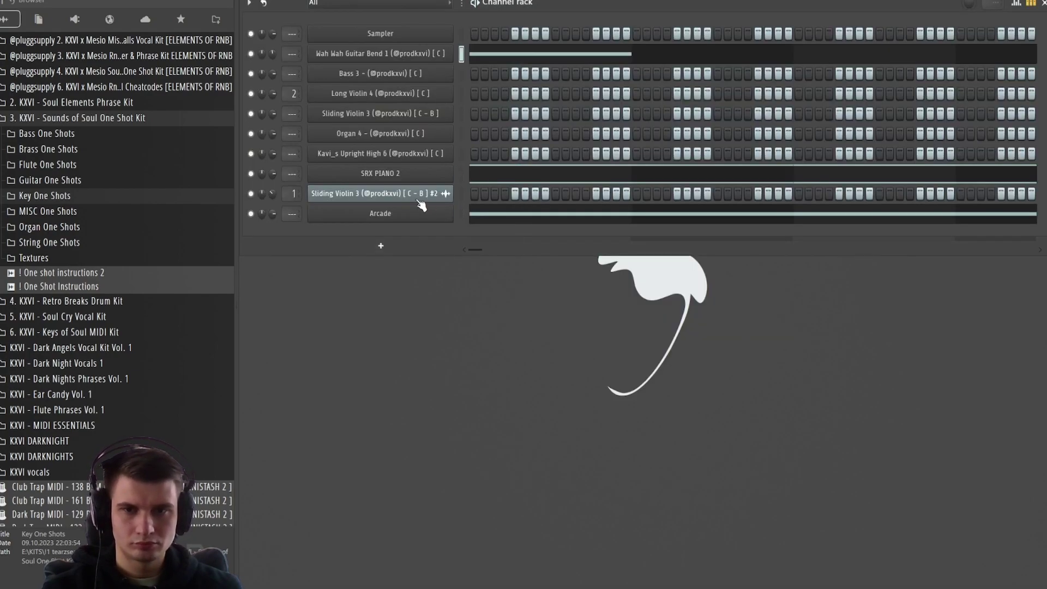
# Step: Route the Arcade channel to mixer track 3 and load HalfTime on that track
pyautogui.click(394, 170)
pyautogui.click(394, 171)
pyautogui.click(404, 214)
pyautogui.click(988, 523)
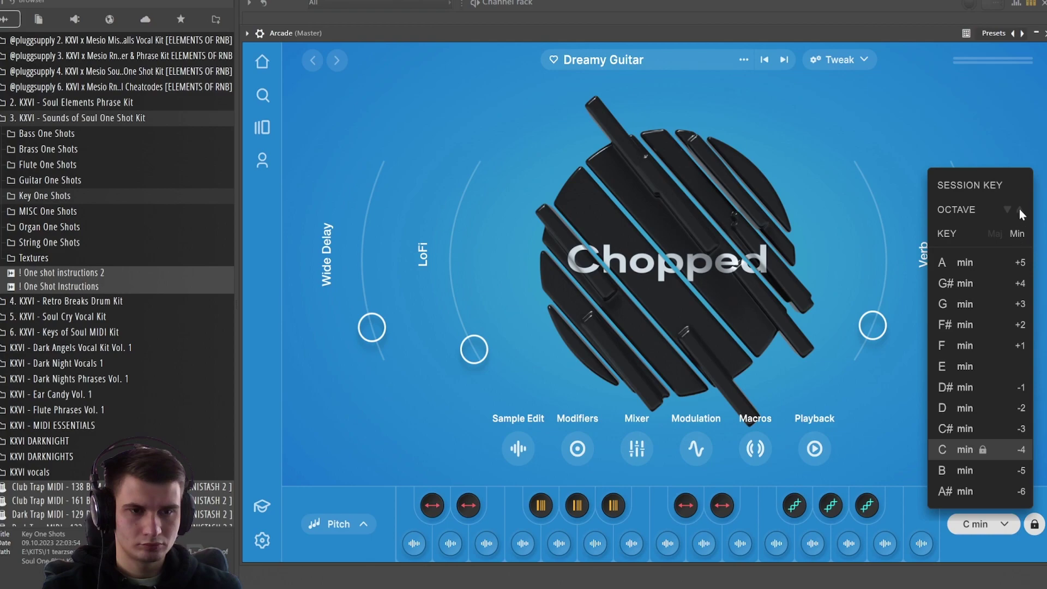
pyautogui.click(260, 33)
pyautogui.click(1035, 73)
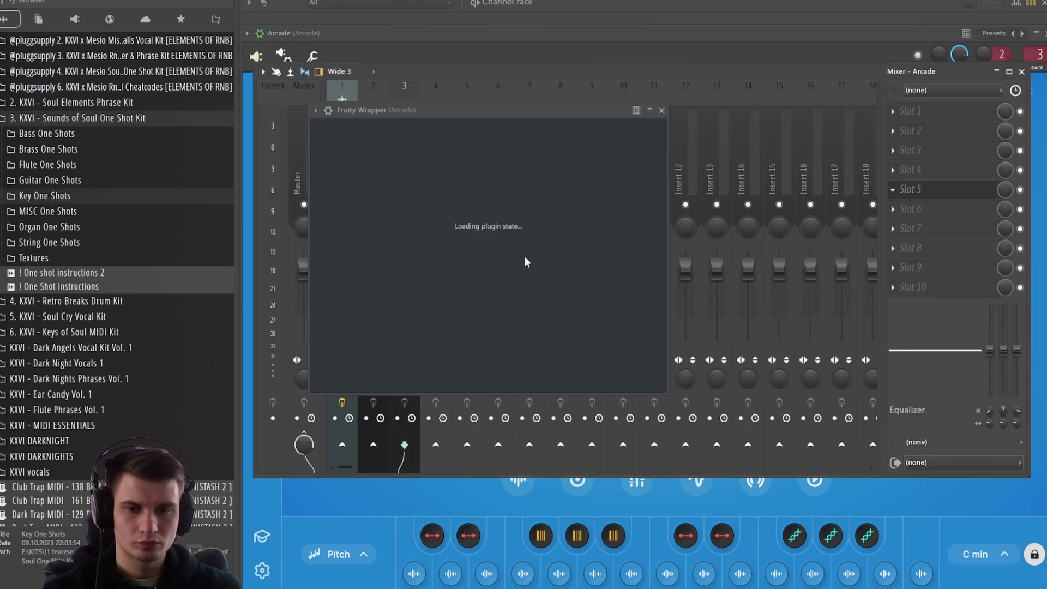
pyautogui.click(623, 111)
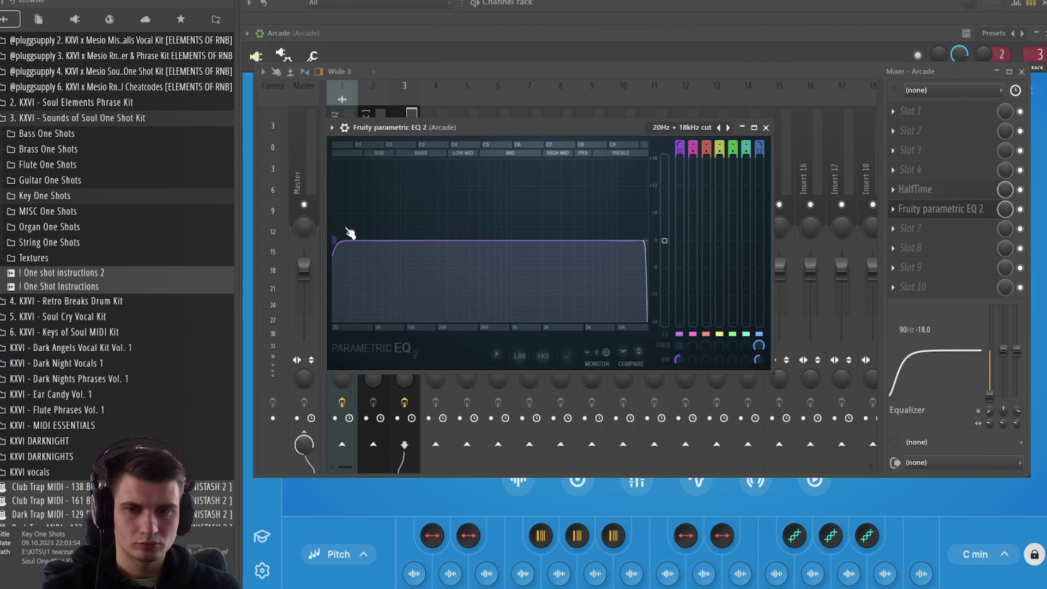
# Step: Raise the low cut to about 100 Hz in Arcade's Fruity parametric EQ 2 and close the plugin and mixer windows
pyautogui.moveTo(350, 233); pyautogui.dragTo(405, 241)
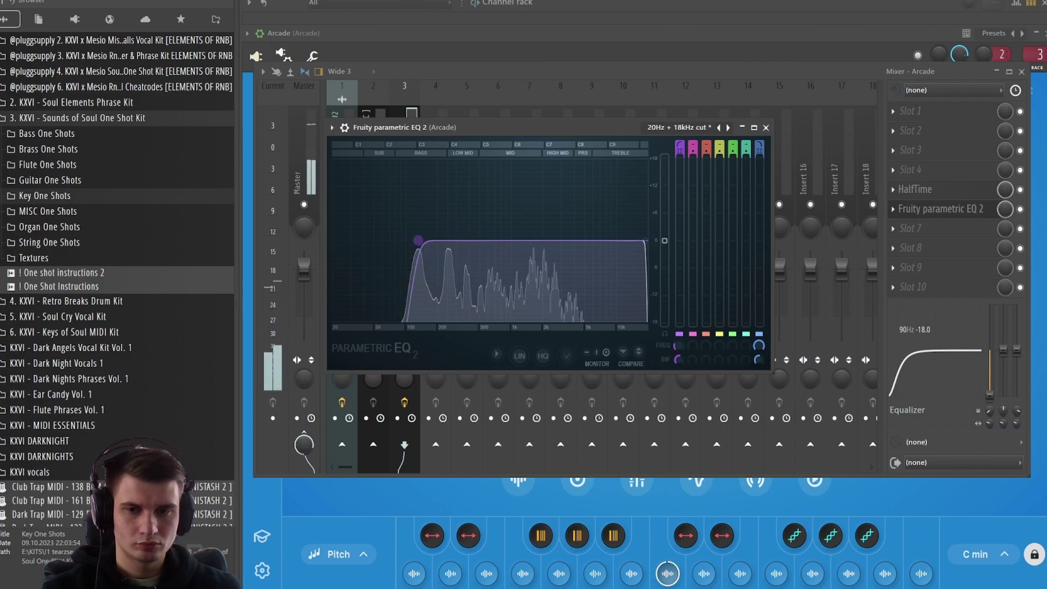
pyautogui.press('Escape')
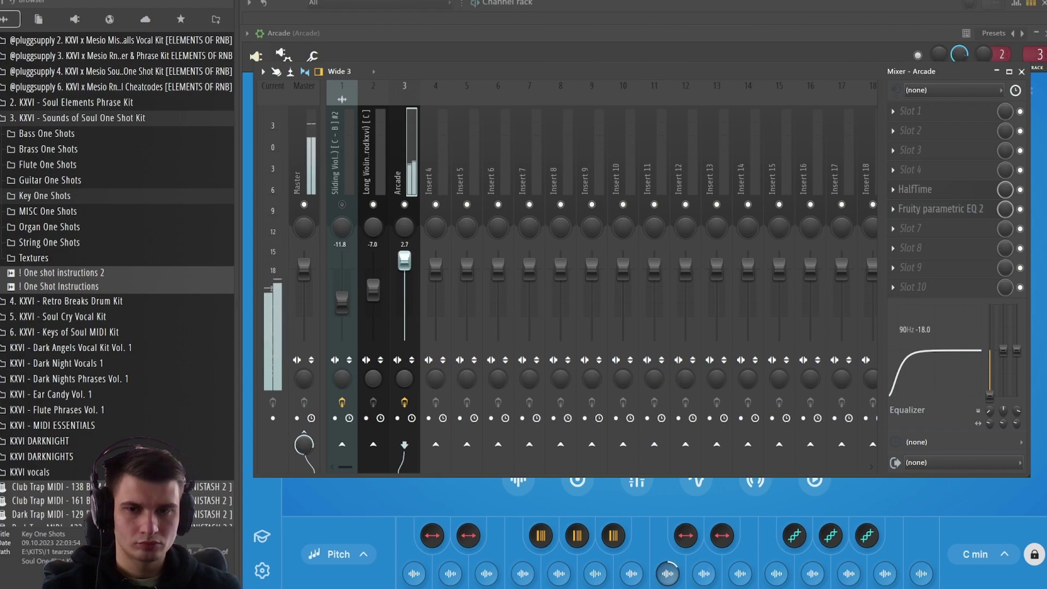
pyautogui.click(1024, 72)
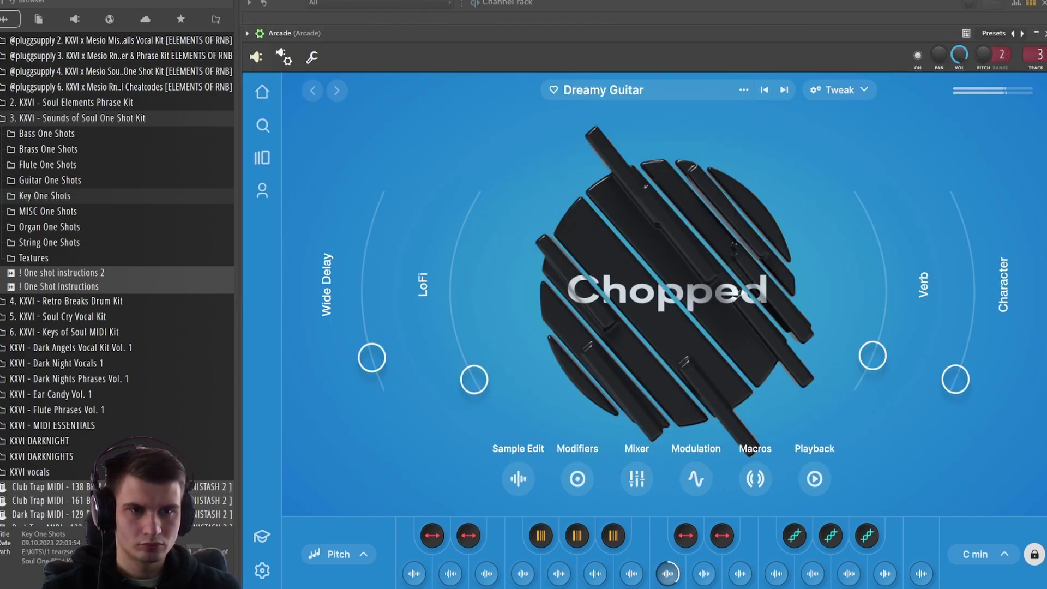
pyautogui.click(1046, 33)
# Step: Transpose the Organ 4 chord up one octave to C5, G5 and D#6, with one-bar hits at bars 1 and 3
pyautogui.click(500, 57)
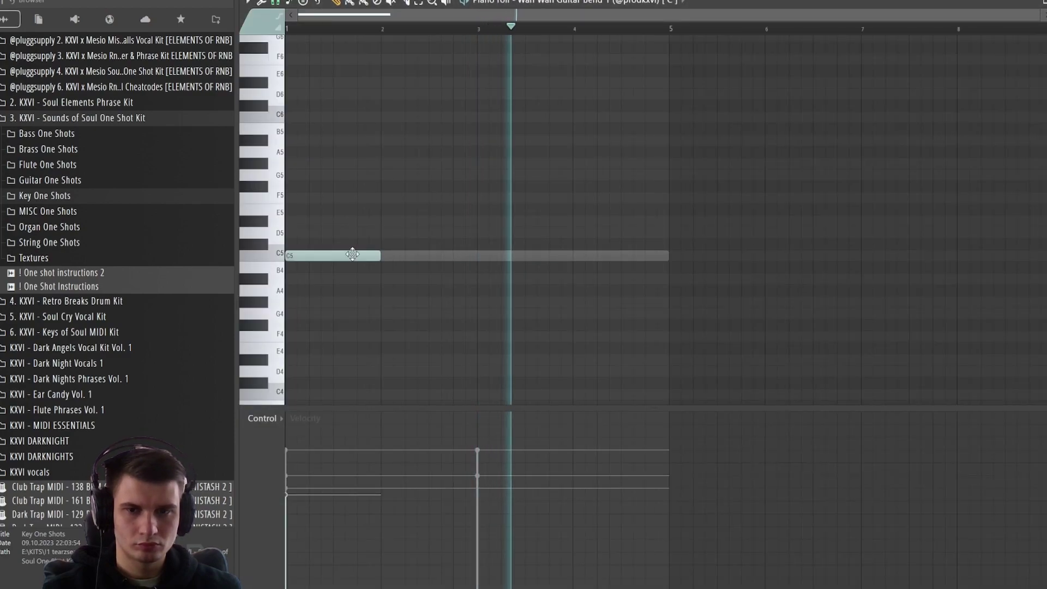
pyautogui.click(694, 256)
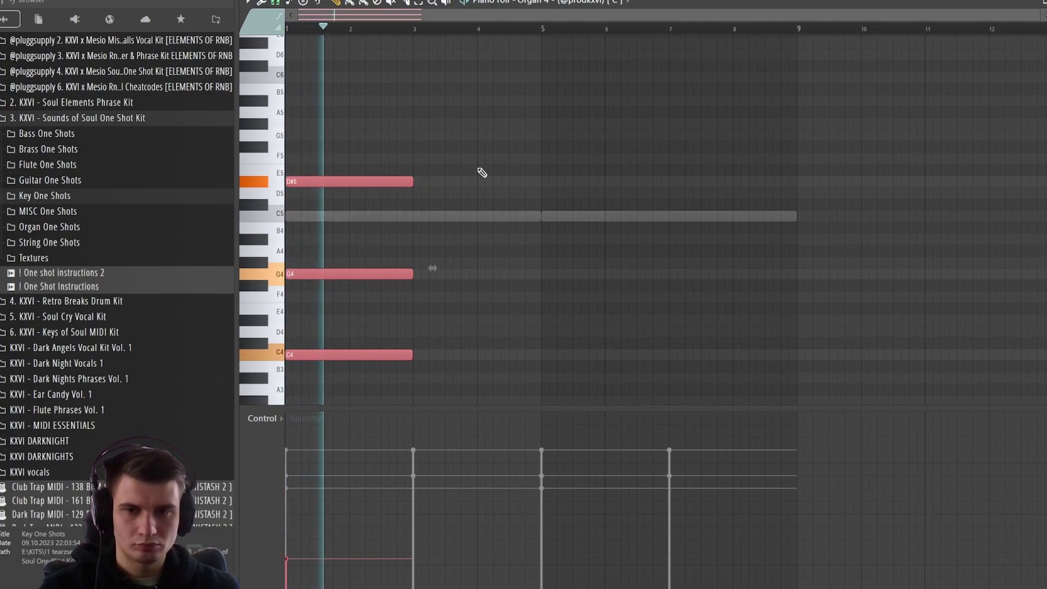
pyautogui.hotkey('ctrl', 'Up')
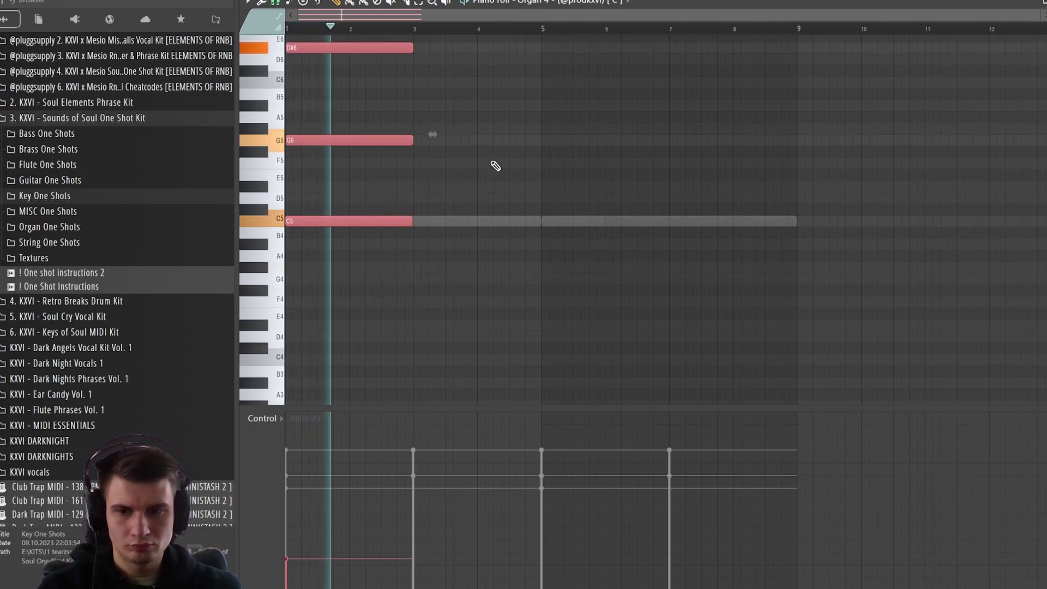
pyautogui.press('space')
pyautogui.scroll(3, 495, 166)
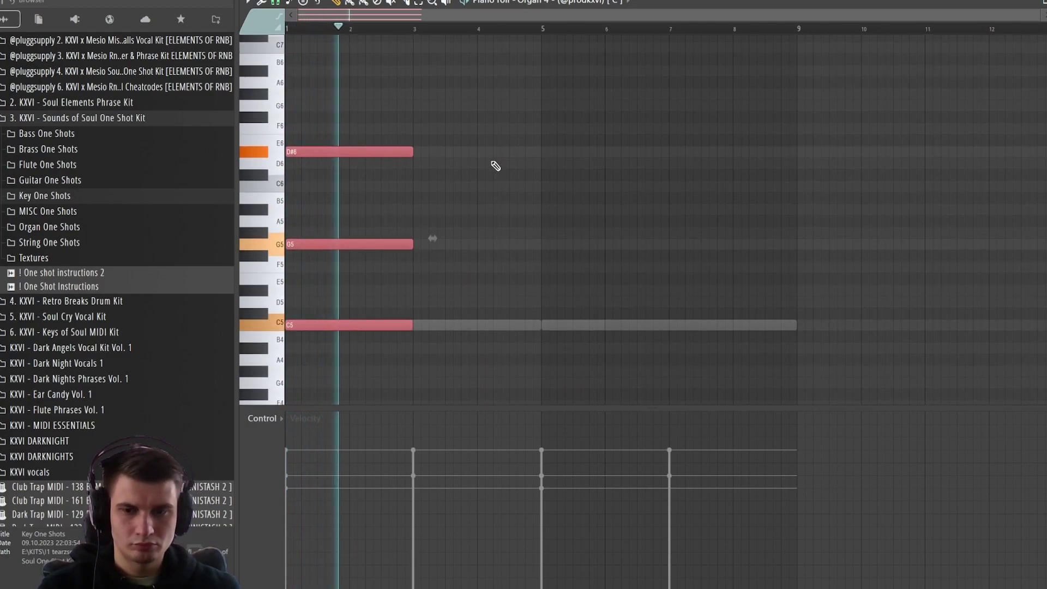
pyautogui.rightClick(473, 141)
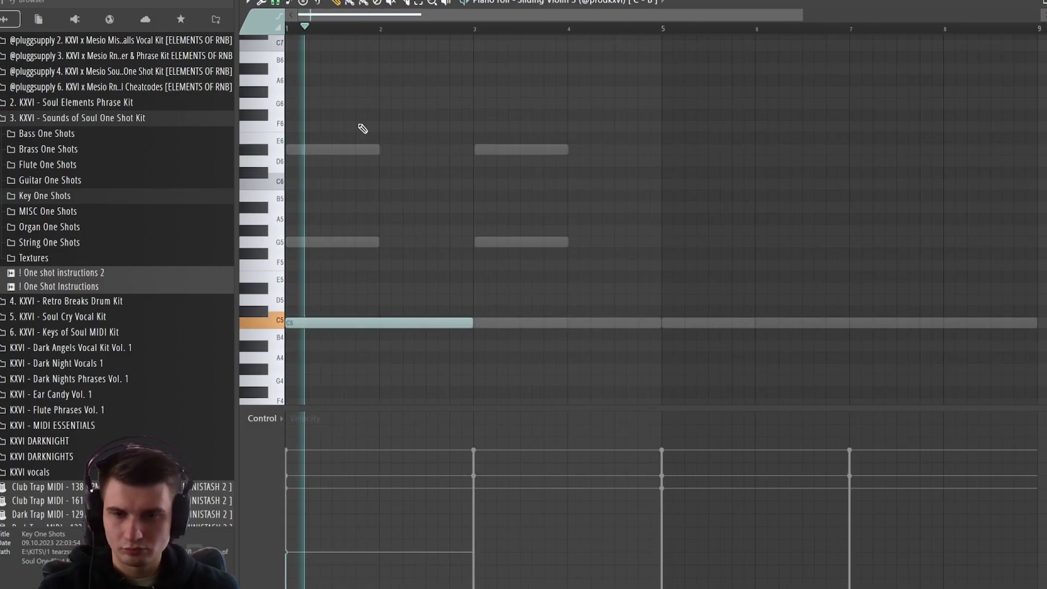
# Step: In Sliding Violin 3, add a two-bar C5 note at bar 3 following the first one
pyautogui.click(480, 326)
pyautogui.scroll(-2, 491, 243)
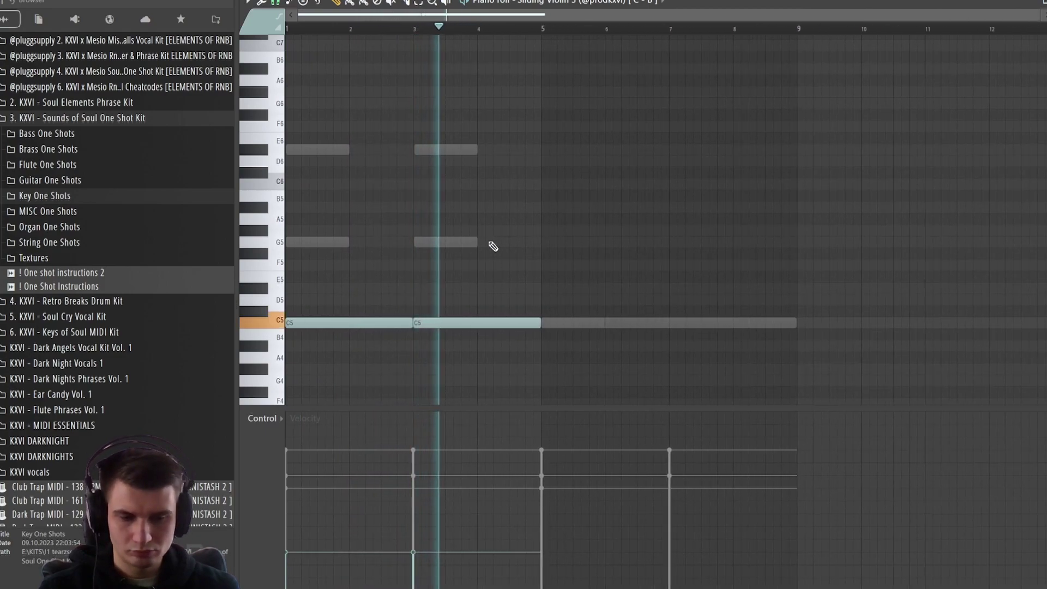
pyautogui.hotkey('ctrl', 'Down')
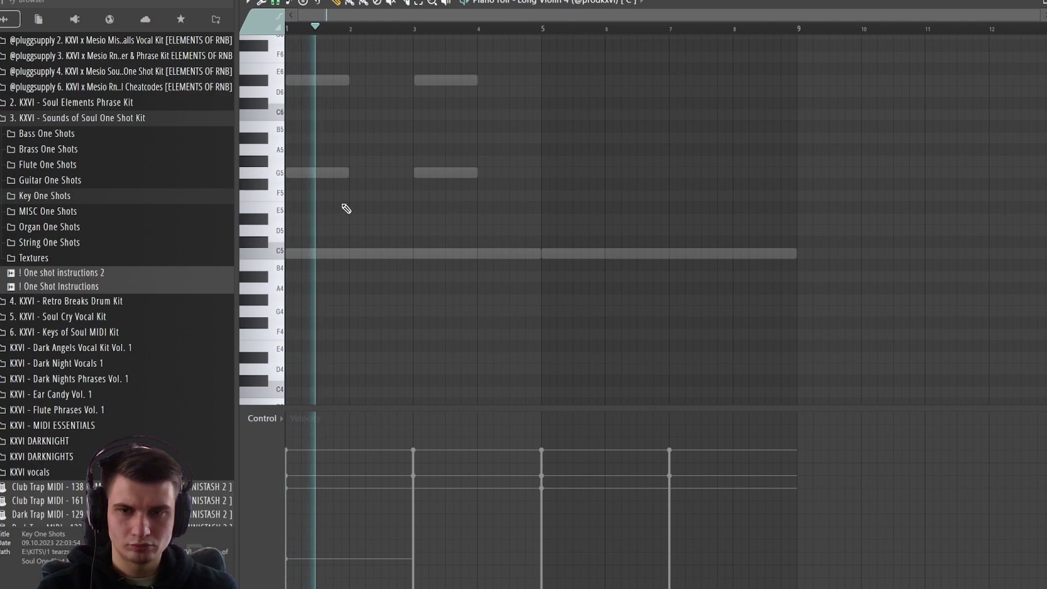
# Step: In Long Violin 4, place a D#5 note at bar 2, shorten it to one bar and play it back
pyautogui.click(351, 218)
pyautogui.moveTo(478, 220); pyautogui.dragTo(413, 223)
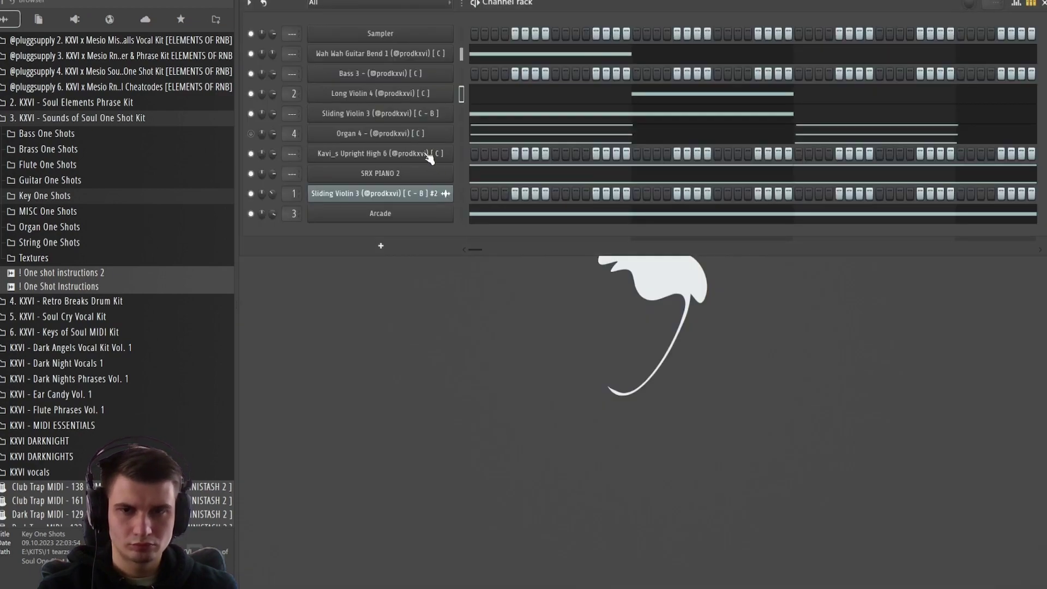
pyautogui.click(415, 96)
pyautogui.click(344, 124)
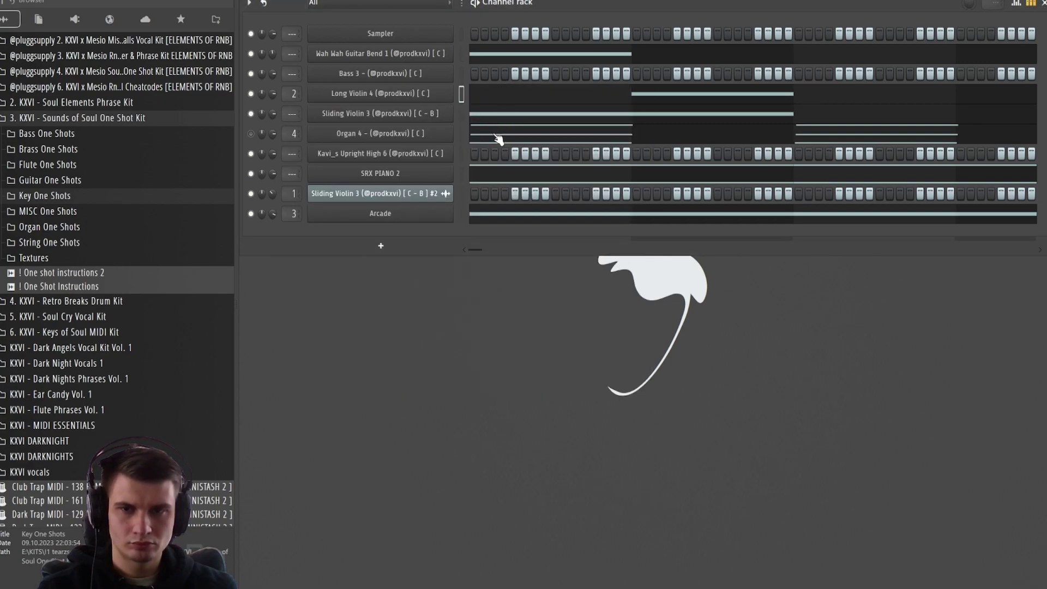
pyautogui.click(500, 97)
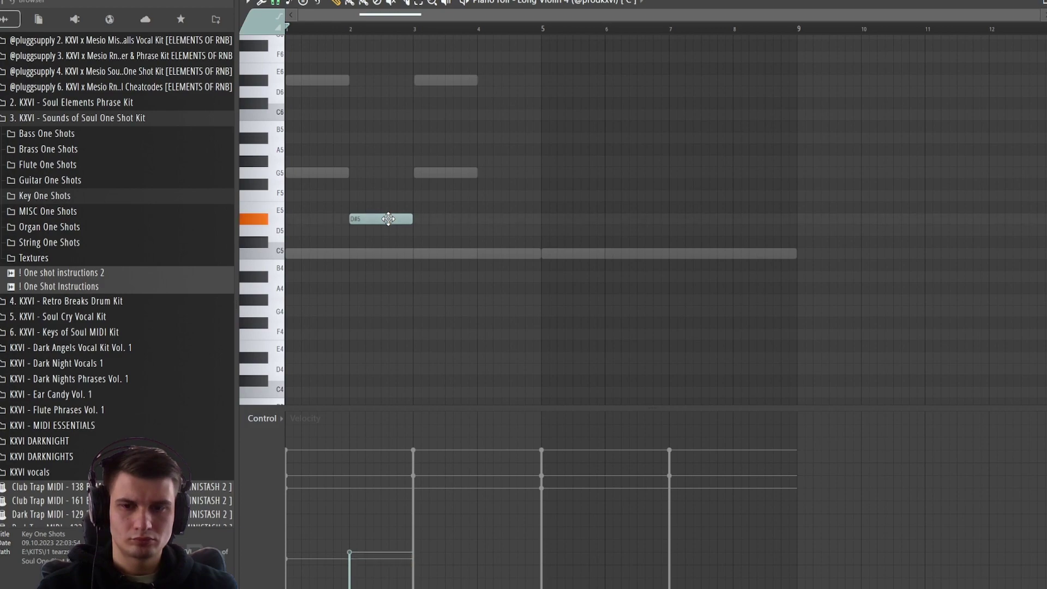
pyautogui.press('space')
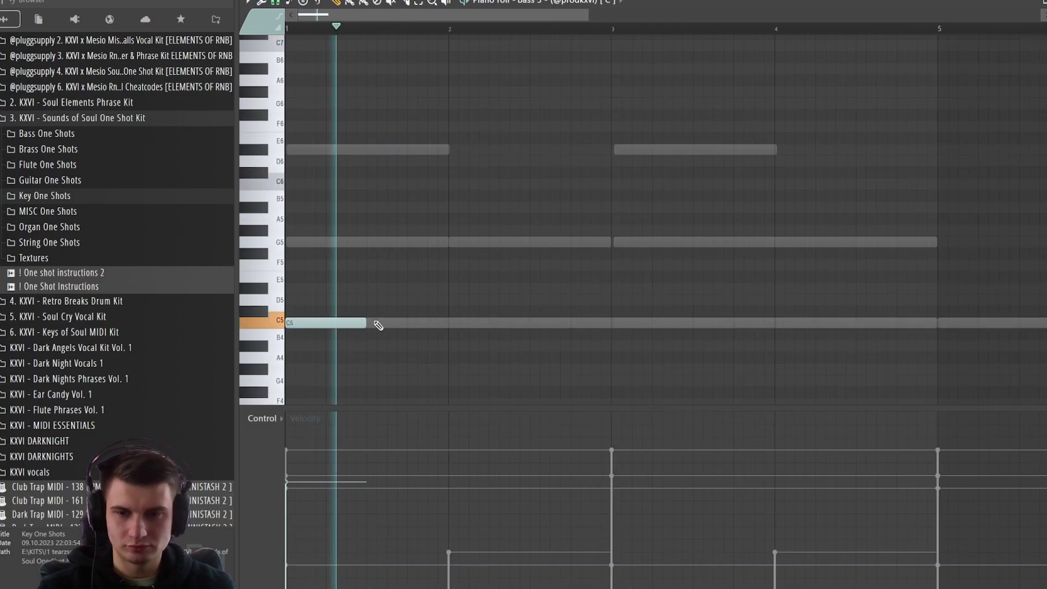
# Step: In Bass 3, add a C5 note in bar 2, shorten it to a quarter bar and raise both bass notes' velocity
pyautogui.click(489, 323)
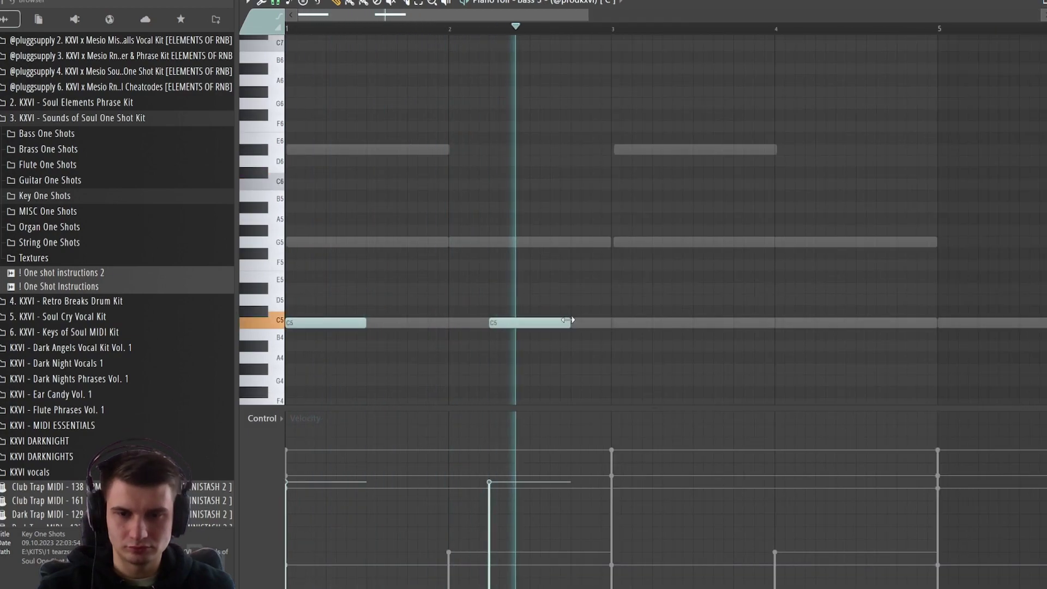
pyautogui.moveTo(536, 322); pyautogui.dragTo(527, 323)
pyautogui.press('space')
pyautogui.moveTo(595, 283); pyautogui.dragTo(338, 349)
pyautogui.scroll(2, 496, 322)
pyautogui.keyDown('ctrl'); pyautogui.click(526, 298); pyautogui.keyUp('ctrl')
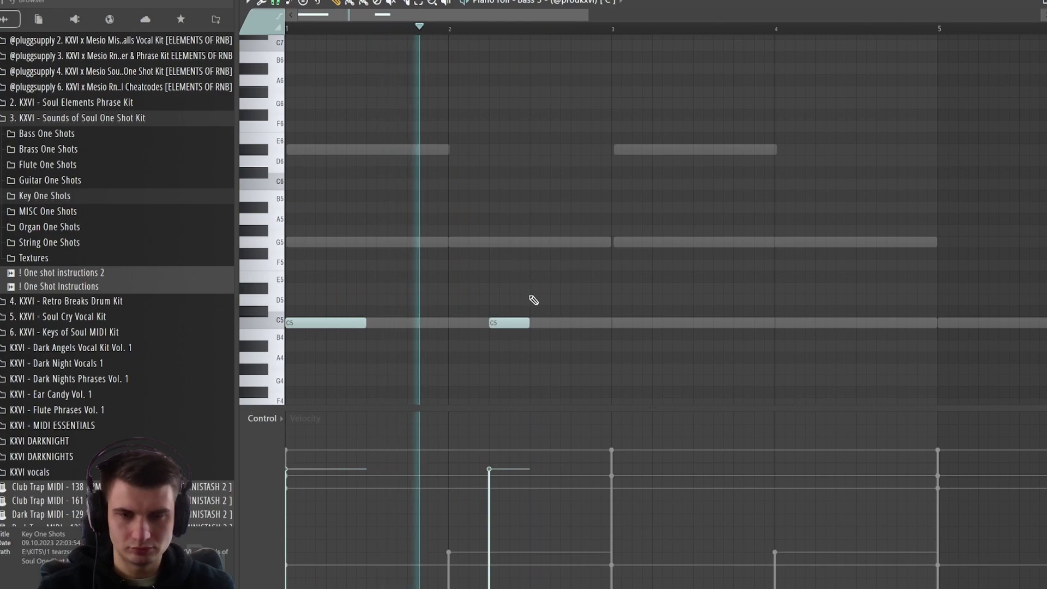
# Step: Add C5 bass notes late in bar 2 and at bar 3, and transpose the bass line down one octave to C4
pyautogui.click(554, 322)
pyautogui.click(615, 323)
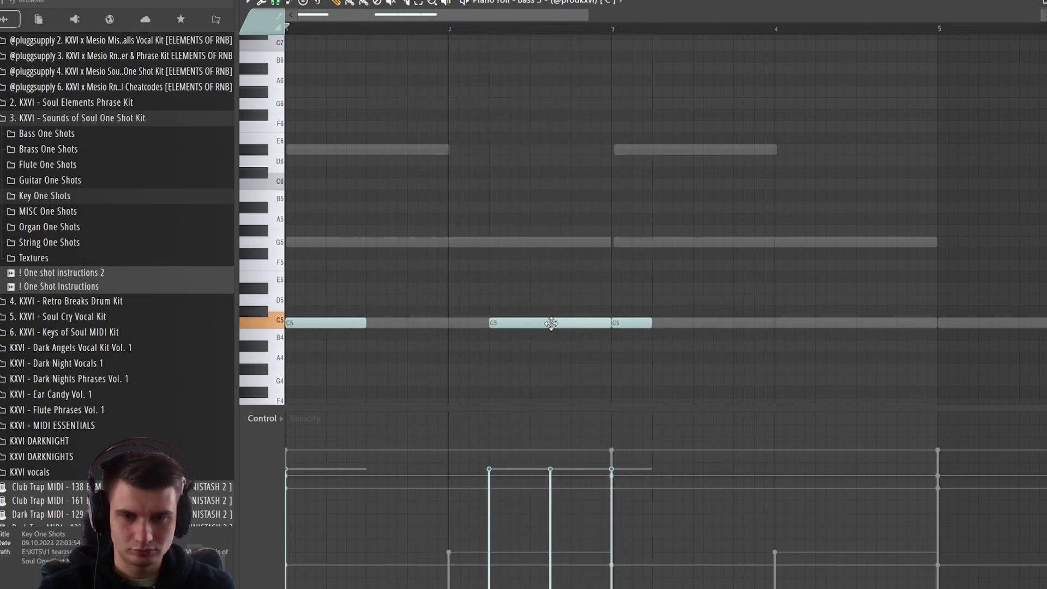
pyautogui.hotkey('ctrl', 'Down')
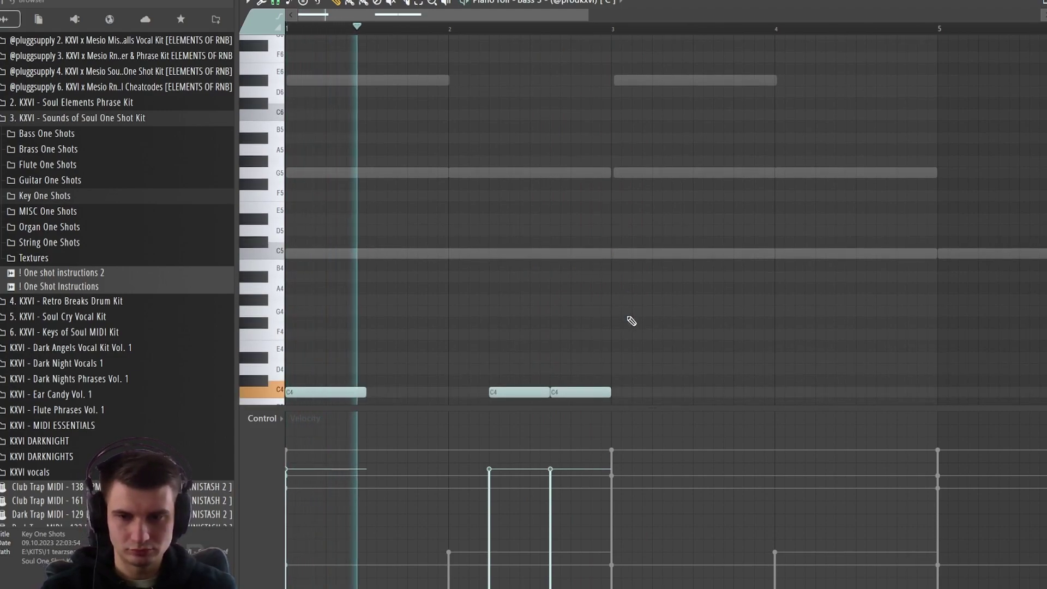
# Step: Rework the Bass 3 rhythm into one-bar C4 notes at bars 1 and 3 with two short C4 notes in bar 2
pyautogui.scroll(-3, 613, 320)
pyautogui.moveTo(547, 323); pyautogui.dragTo(510, 323)
pyautogui.click(520, 323)
pyautogui.press('space')
pyautogui.press('space')
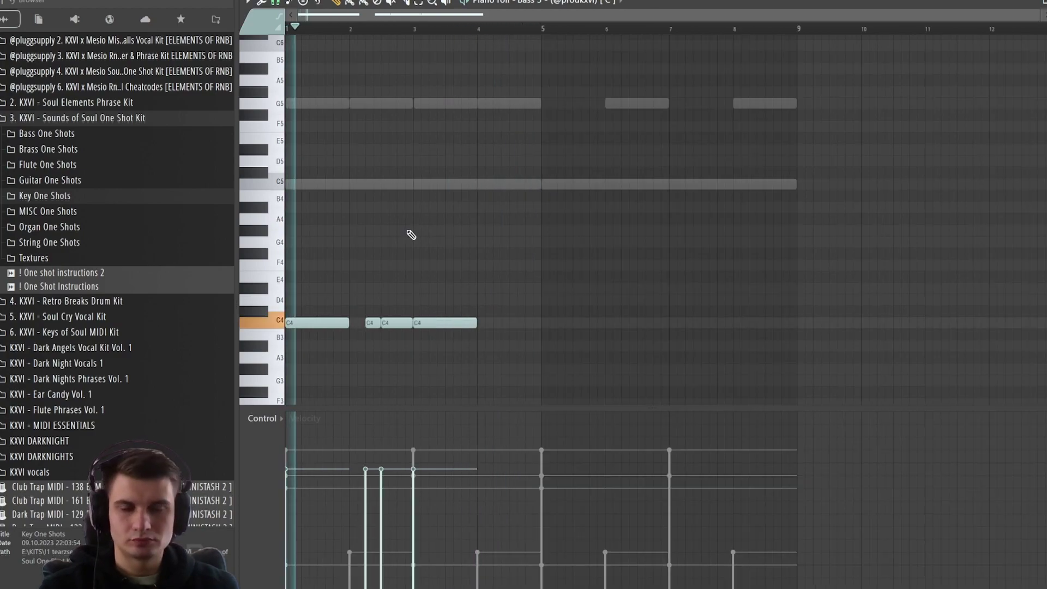
pyautogui.scroll(4, 562, 262)
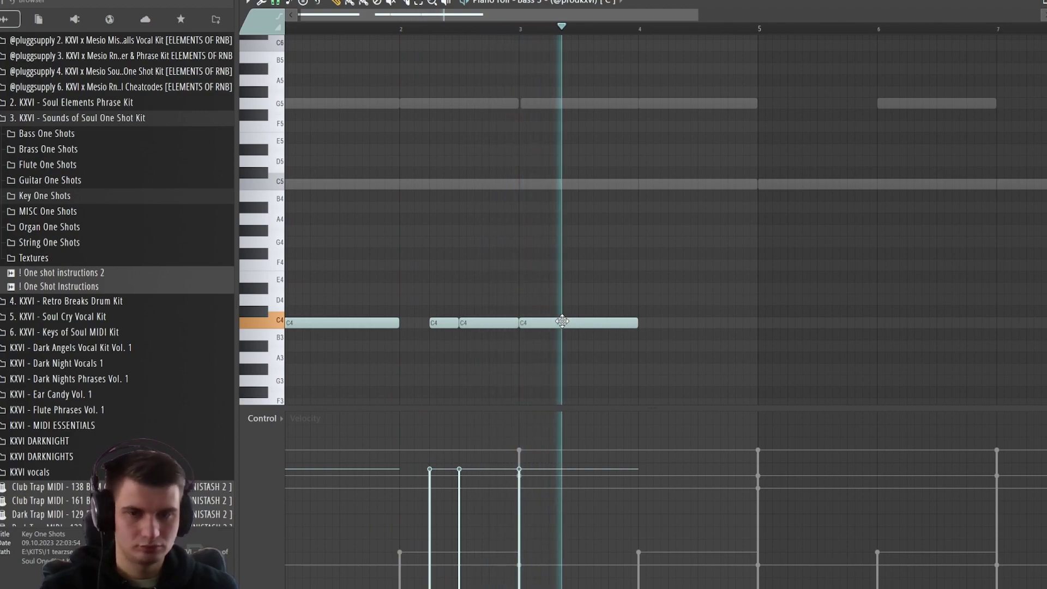
pyautogui.click(704, 367)
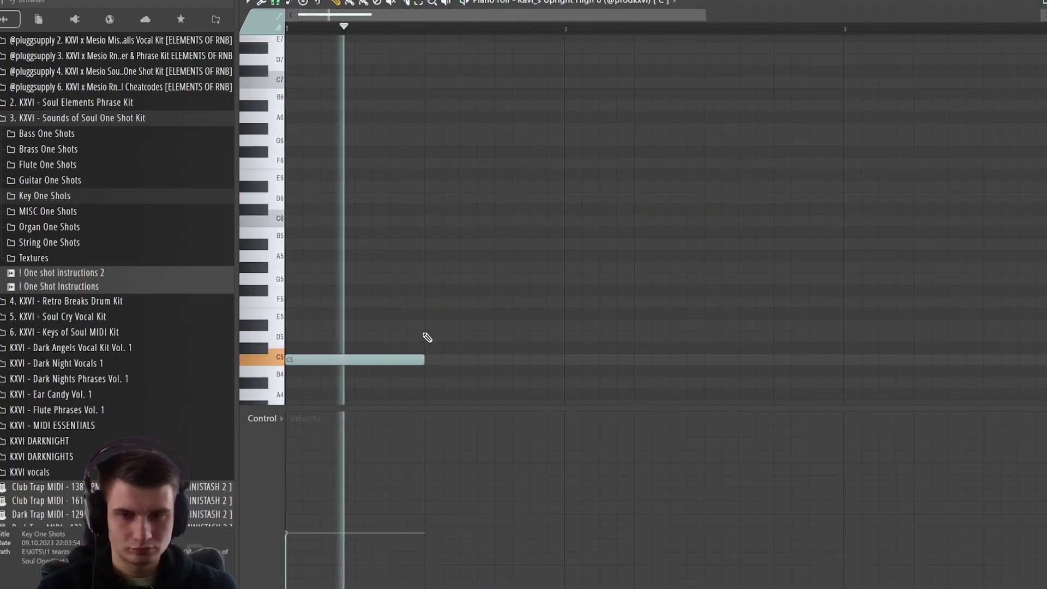
# Step: Fill bars 1 and 2 of the Upright High 6 channel with half-bar C5 notes and duplicate them into bars 3 and 4
pyautogui.click(429, 360)
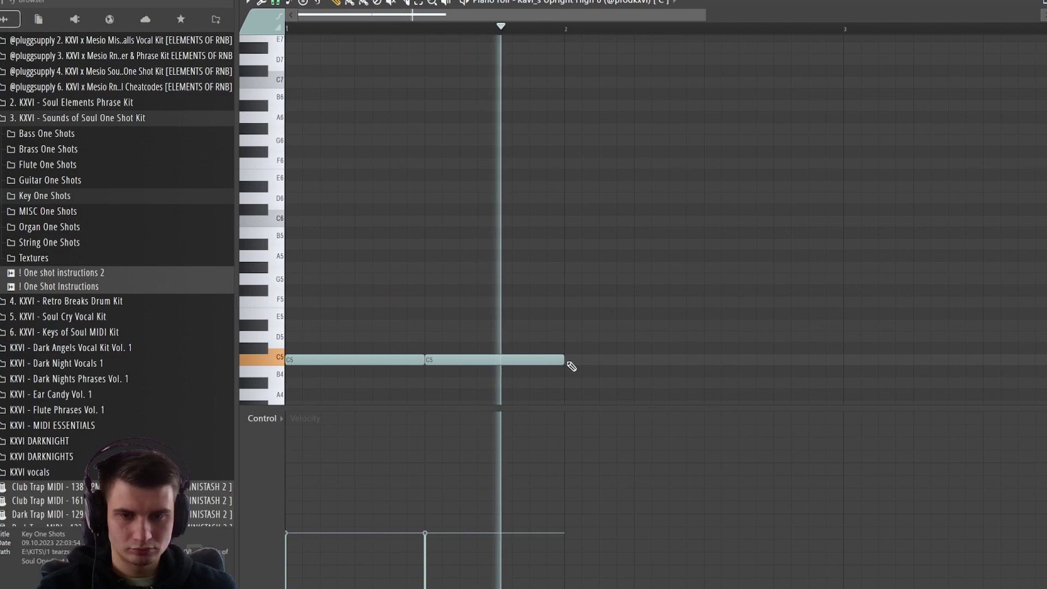
pyautogui.click(568, 361)
pyautogui.click(711, 359)
pyautogui.scroll(-2, 697, 358)
pyautogui.hotkey('ctrl', 'b')
pyautogui.scroll(-2, 646, 269)
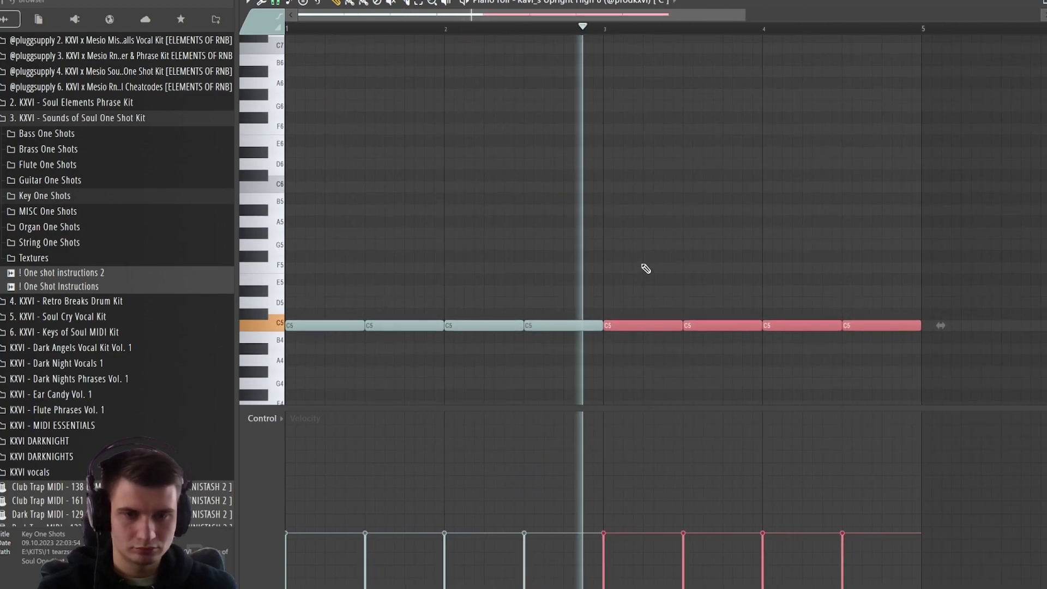
pyautogui.hotkey('ctrl', 'd')
pyautogui.scroll(-2, 546, 252)
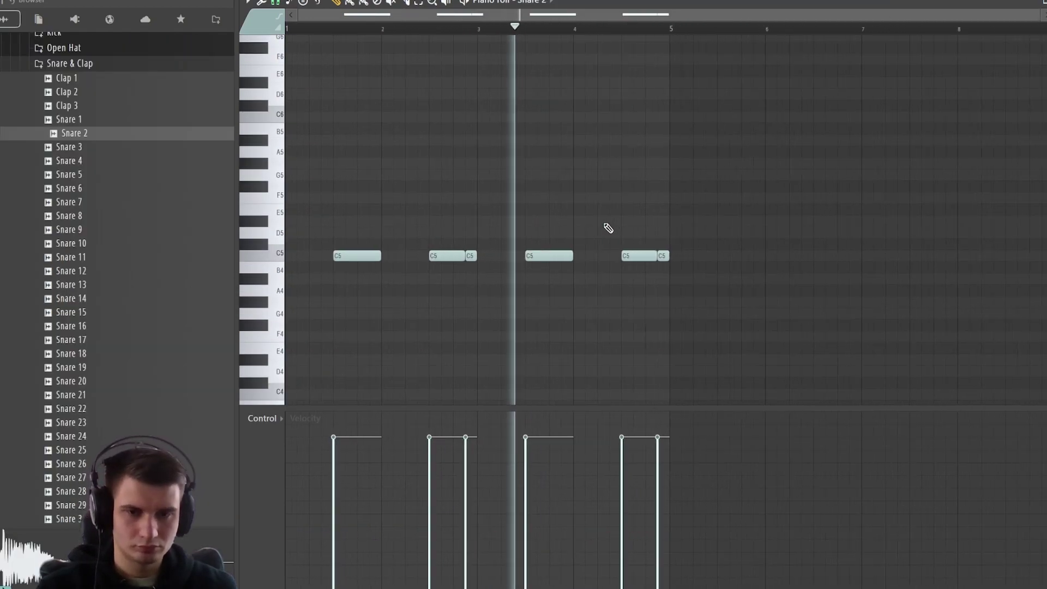
# Step: Duplicate the four-bar Snare 2 pattern into bars 5 to 8
pyautogui.hotkey('ctrl', 'b')
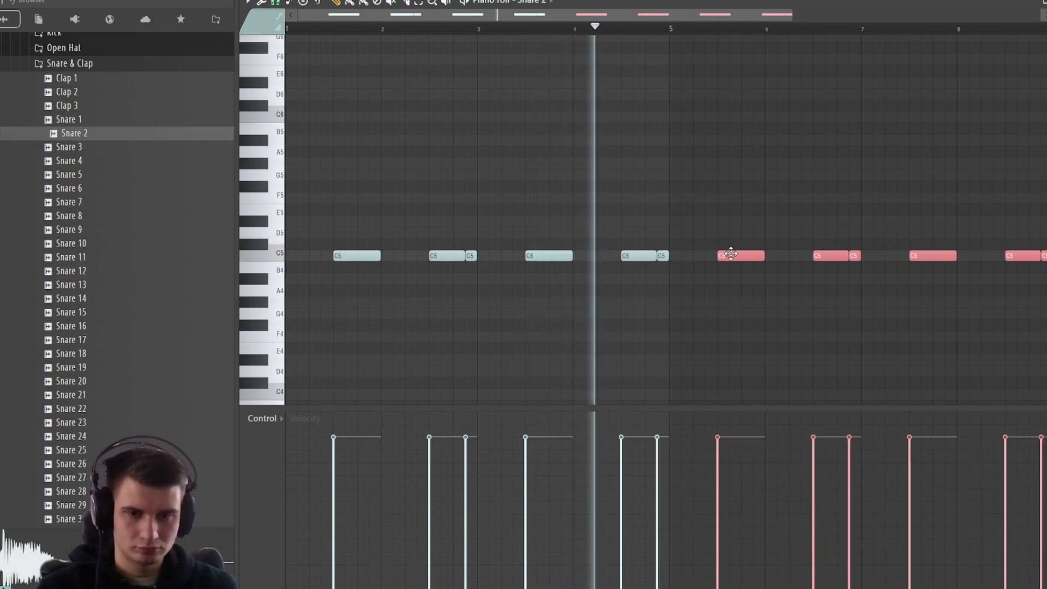
pyautogui.scroll(-2, 729, 249)
pyautogui.moveTo(906, 206); pyautogui.dragTo(450, 307)
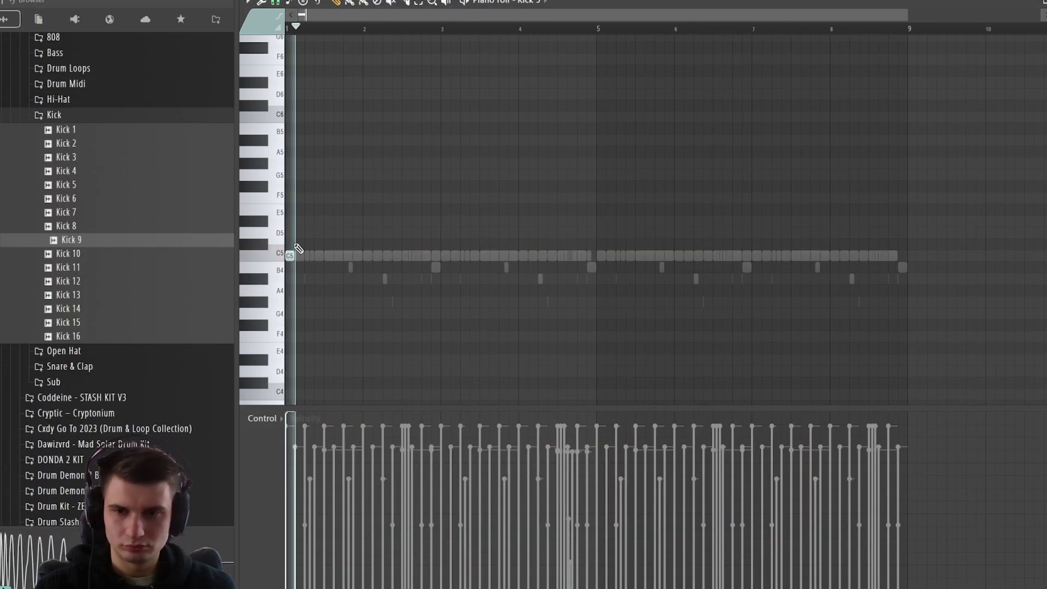
# Step: Place Kick 9 C5 hits on beat 4 of bar 2, at the start of bar 3 and just before beat 3 of bar 4
pyautogui.press('space')
pyautogui.scroll(2, 451, 252)
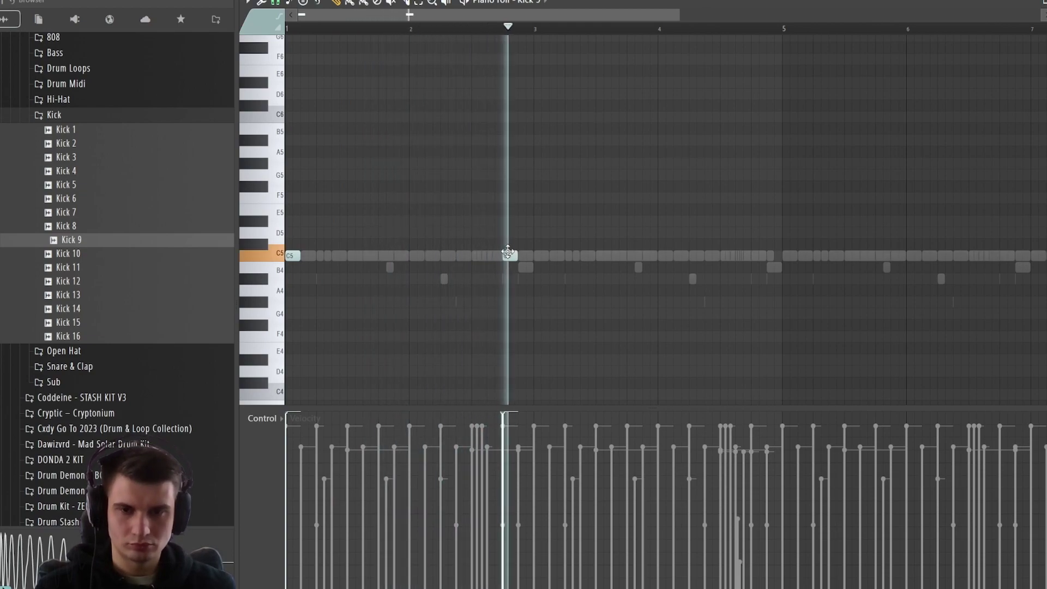
pyautogui.scroll(-1, 534, 264)
pyautogui.scroll(-1, 532, 260)
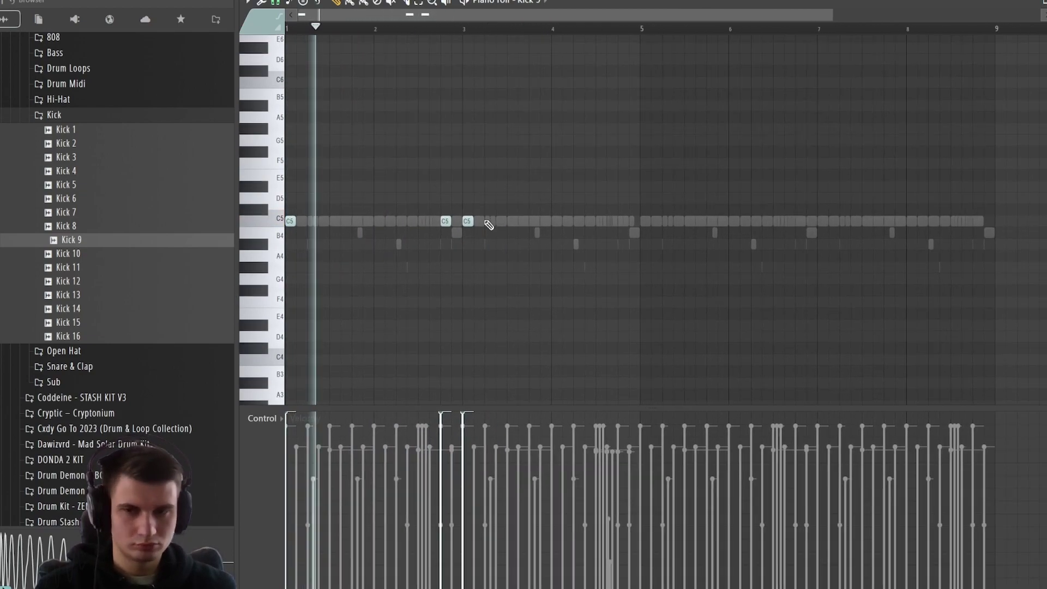
pyautogui.press('F9')
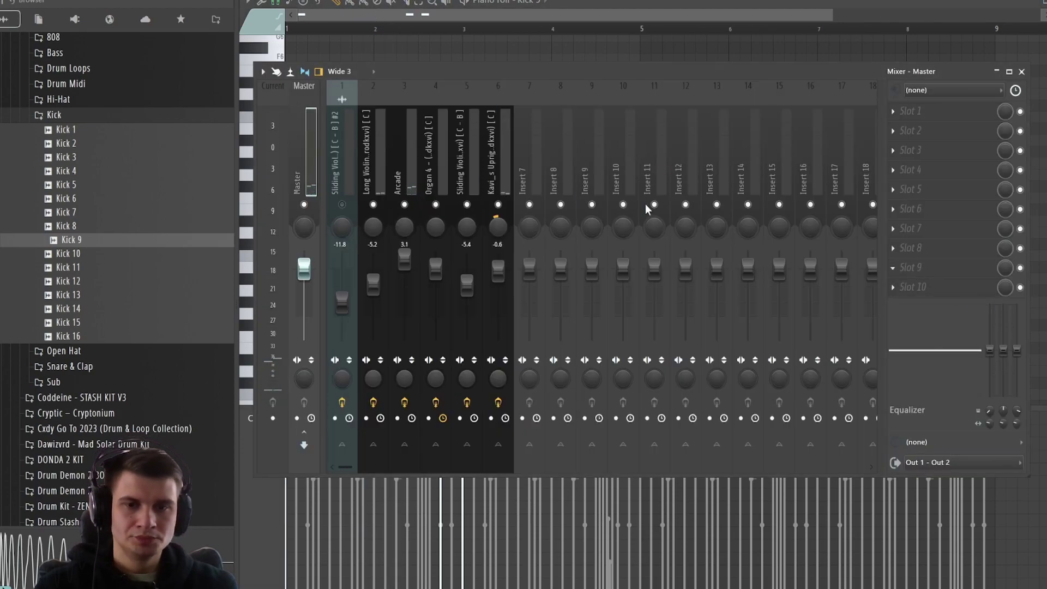
pyautogui.moveTo(281, 103); pyautogui.dragTo(280, 98)
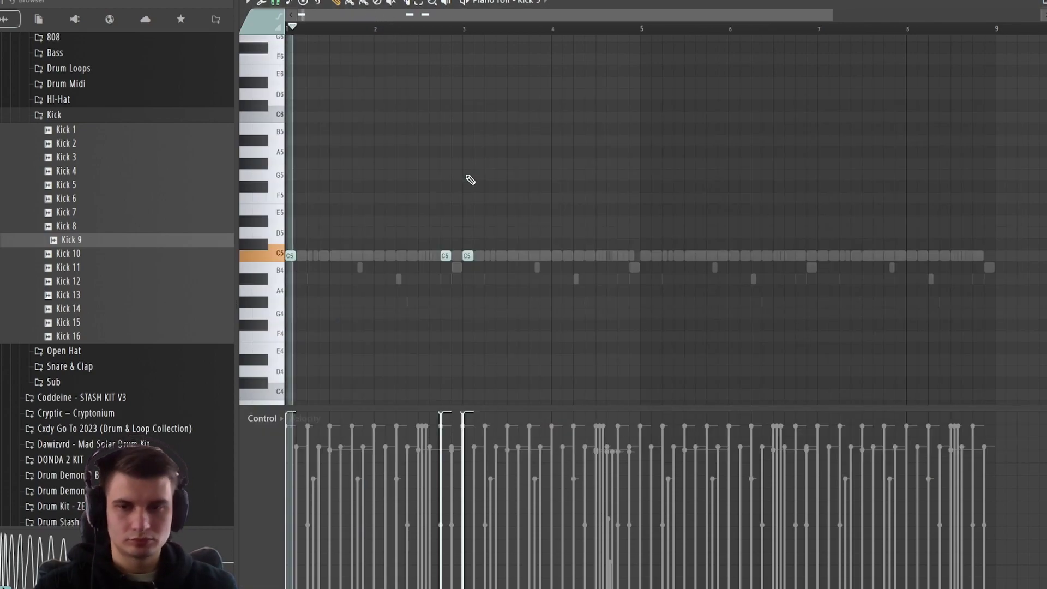
pyautogui.press('space')
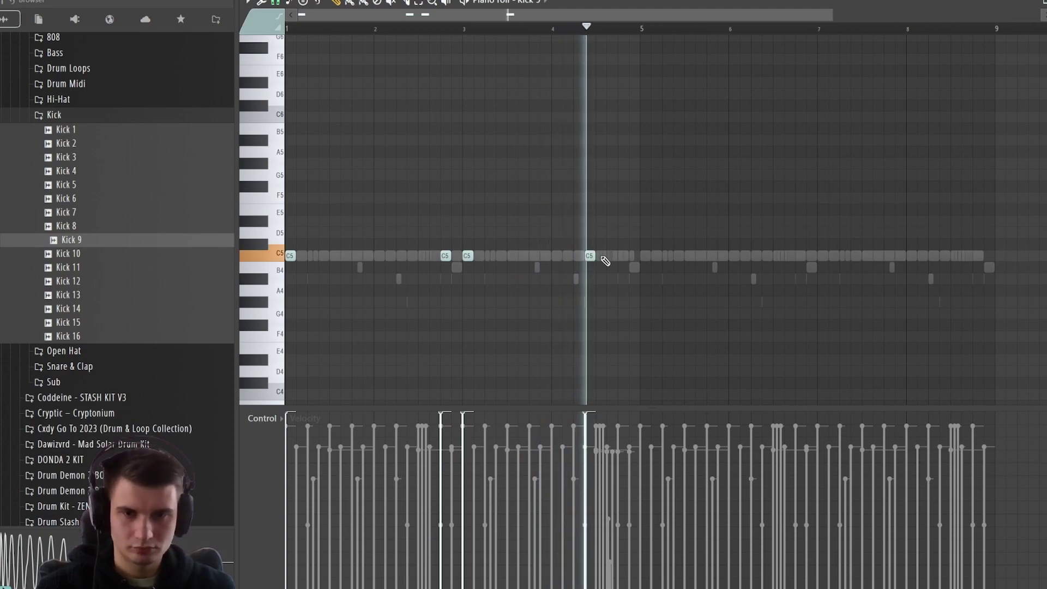
# Step: Add a C5 kick at the very end of bar 4 and duplicate the four-bar kick pattern into bars 5 to 8
pyautogui.click(634, 257)
pyautogui.hotkey('ctrl', 'b')
pyautogui.hotkey('ctrl', 'd')
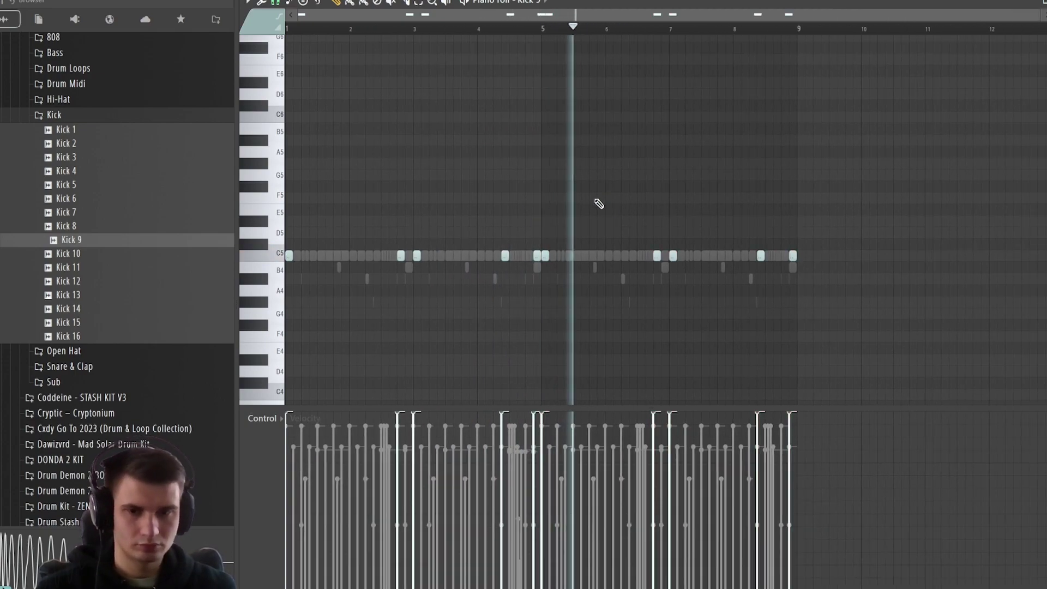
# Step: Open the Kick 9 channel's settings and route the channel to a free mixer track
pyautogui.press('F6')
pyautogui.click(417, 273)
pyautogui.click(389, 153)
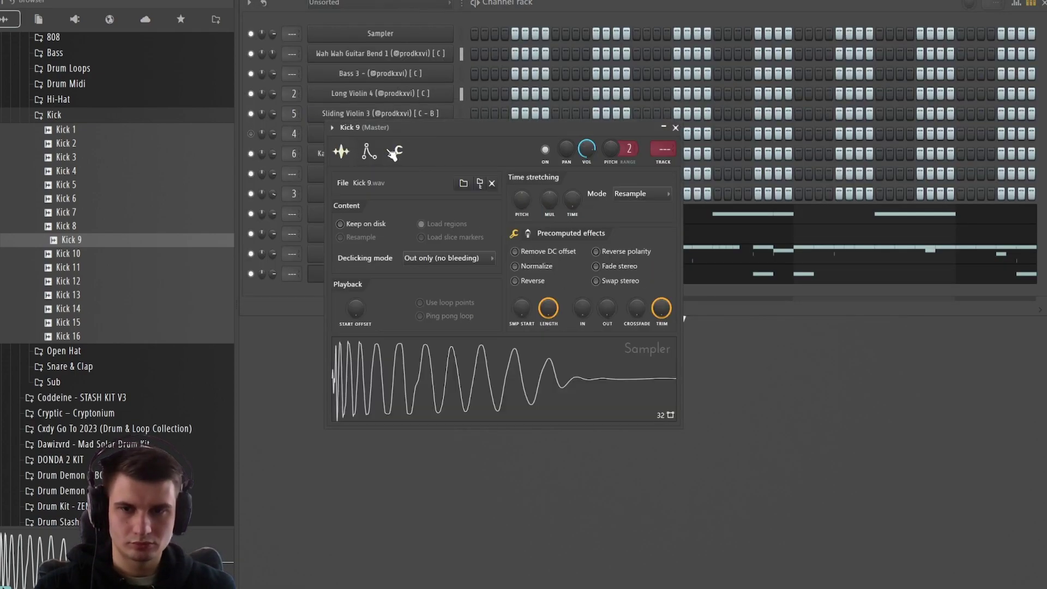
pyautogui.hotkey('ctrl', 'l')
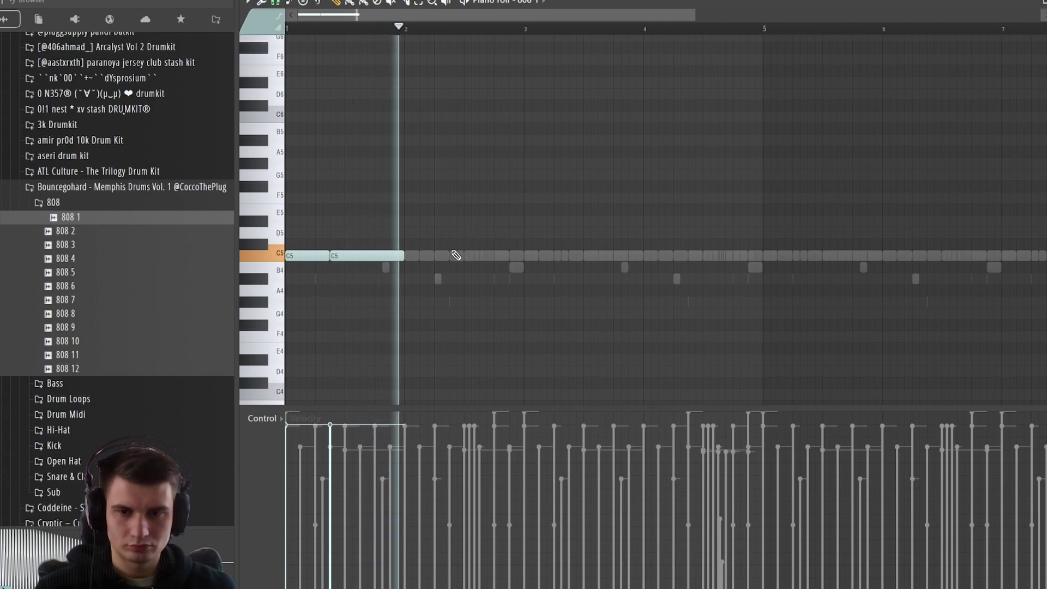
# Step: Add a half-bar C5 note from beat 2 of bar 2 to the 808 1 line and raise bar 4's last note to G5
pyautogui.click(458, 255)
pyautogui.moveTo(507, 256); pyautogui.dragTo(494, 257)
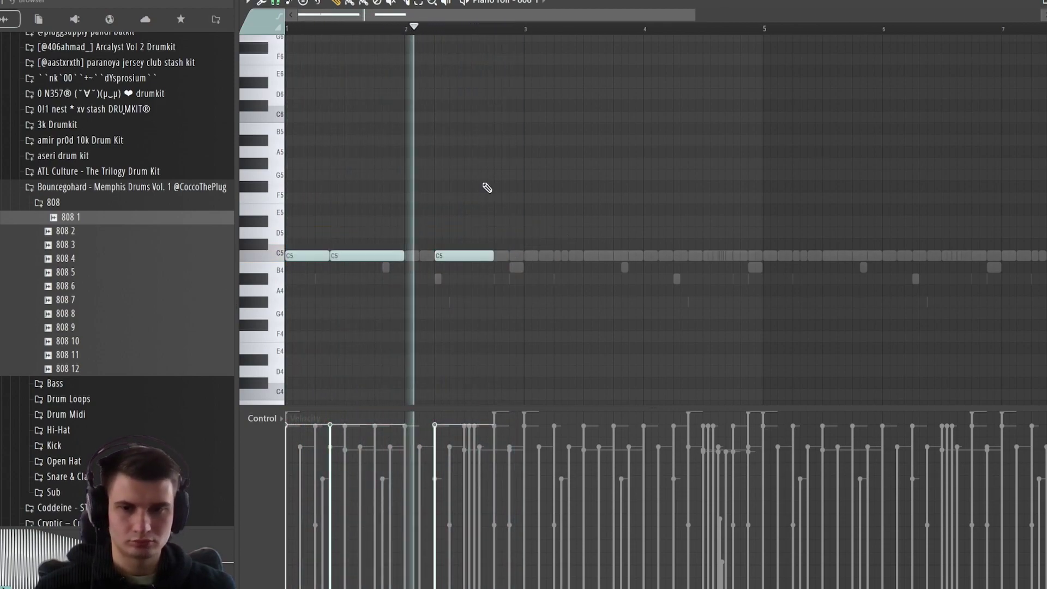
pyautogui.moveTo(533, 289); pyautogui.dragTo(533, 201)
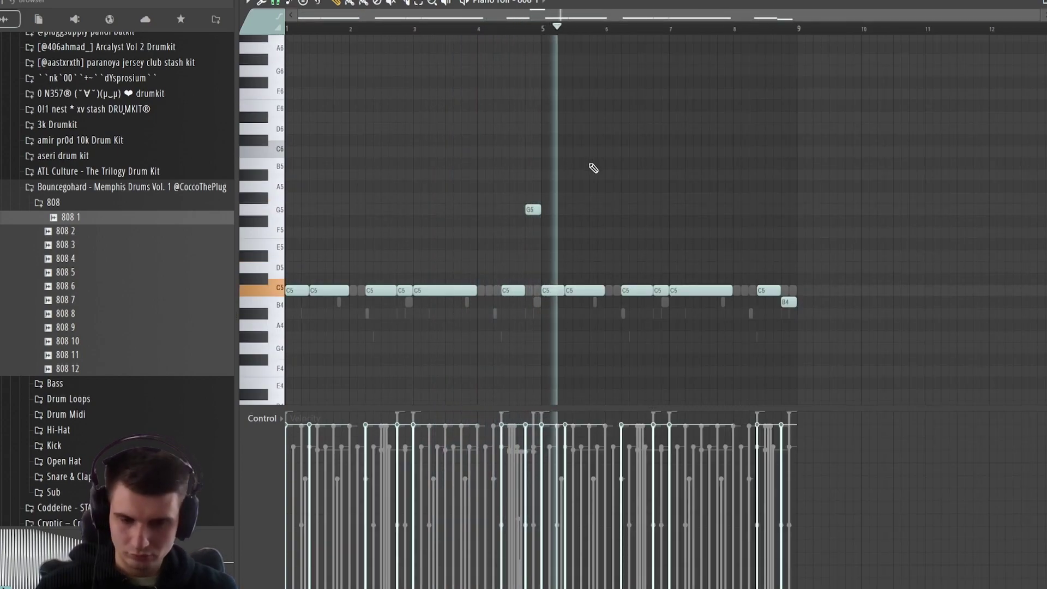
# Step: Rework the 808 in bar 8 into a short D5 note, a longer D5 note and an A#4 note on the last beat
pyautogui.moveTo(789, 300)
pyautogui.mouseDown()
pyautogui.moveTo(790, 221)
pyautogui.moveTo(794, 319)
pyautogui.moveTo(789, 312)
pyautogui.mouseUp()
pyautogui.scroll(3, 789, 312)
pyautogui.click(746, 268)
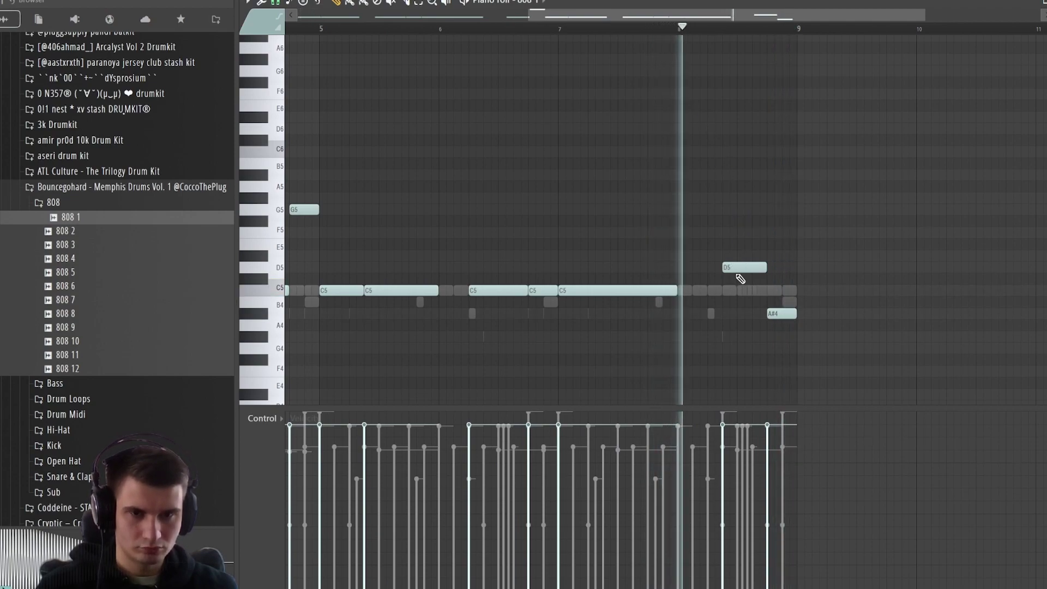
pyautogui.moveTo(737, 268); pyautogui.dragTo(752, 266)
pyautogui.hotkey('ctrl', 'z')
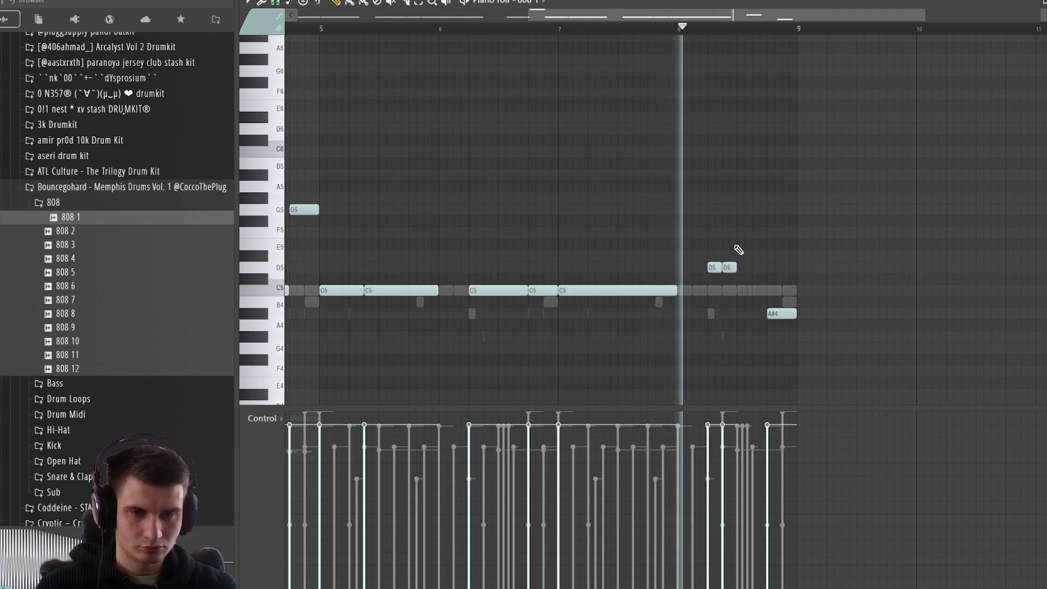
pyautogui.press('space')
pyautogui.moveTo(752, 267); pyautogui.dragTo(767, 266)
pyautogui.keyDown('ctrl'); pyautogui.scroll(-2, 773, 262); pyautogui.keyUp('ctrl')
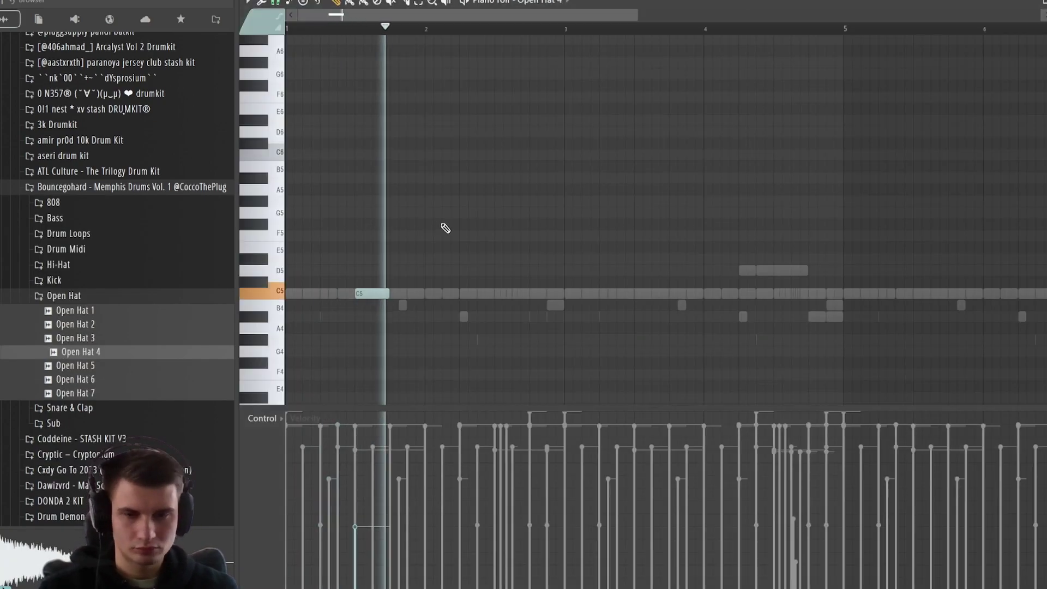
# Step: Place Open Hat 4 C5 hits halfway through bars 3, 5 and 7, leaving bar 2 empty
pyautogui.click(530, 293)
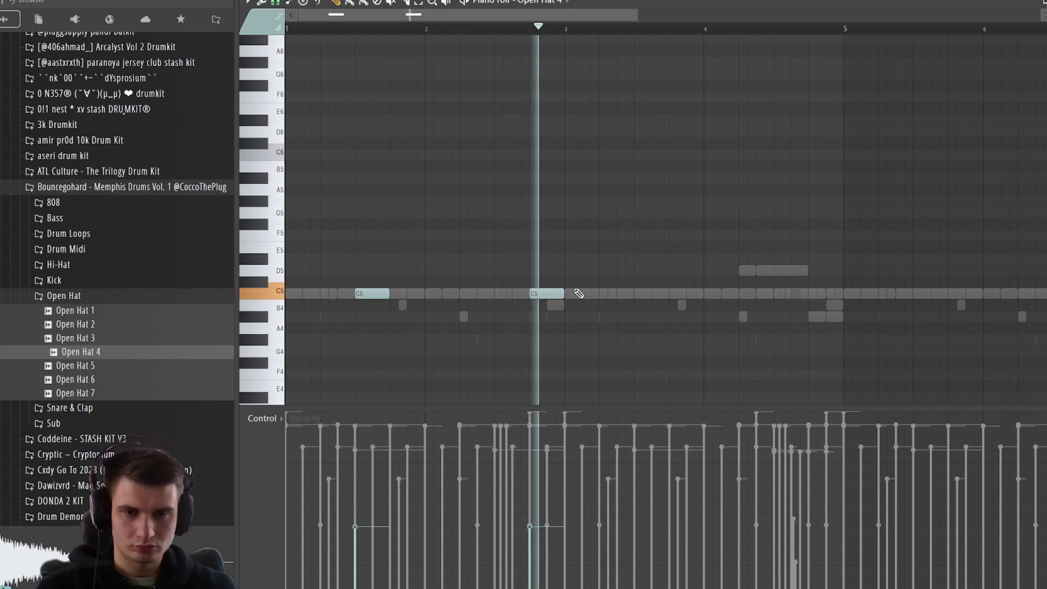
pyautogui.scroll(-2, 476, 250)
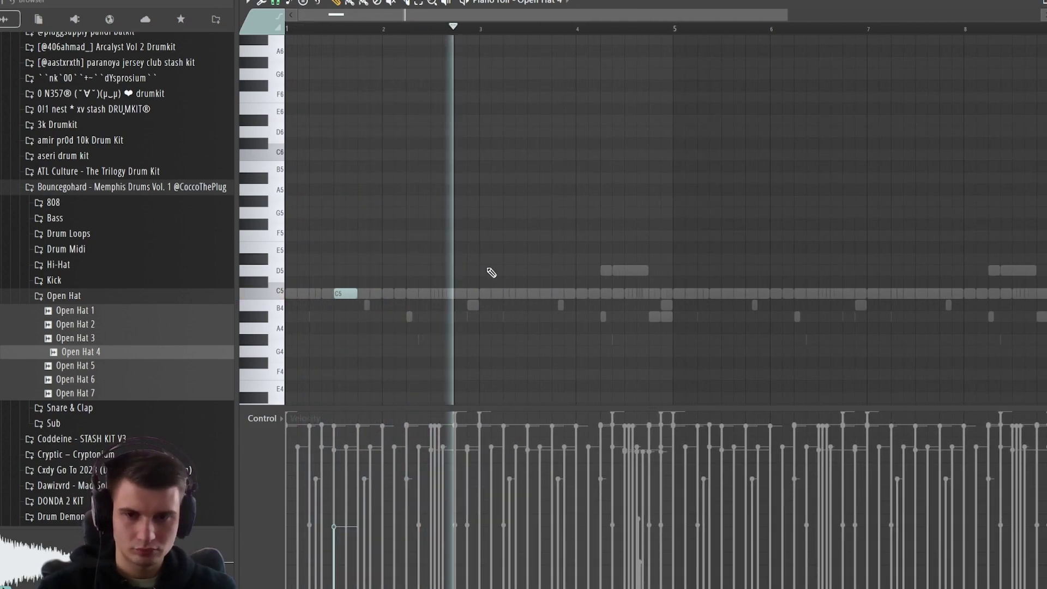
pyautogui.click(529, 294)
pyautogui.scroll(-1, 532, 271)
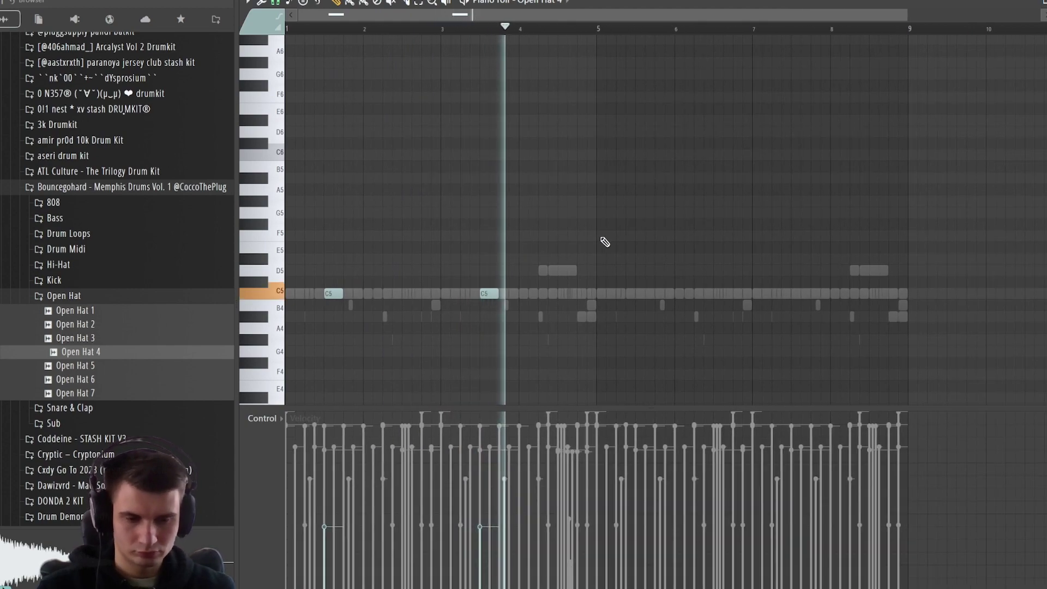
pyautogui.click(641, 293)
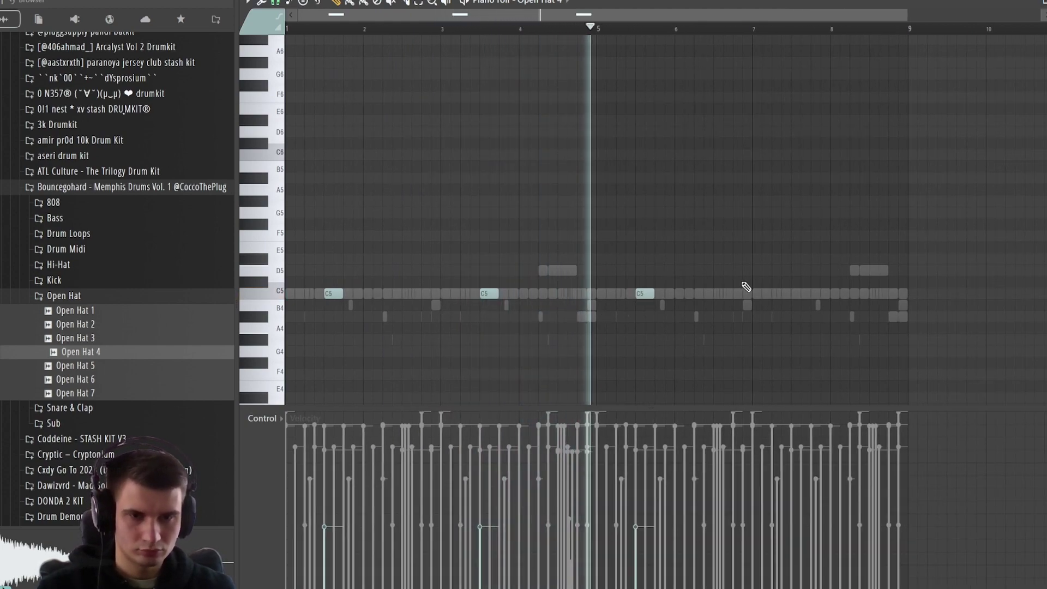
pyautogui.click(794, 293)
pyautogui.scroll(-1, 724, 272)
pyautogui.hotkey('ctrl', 'a')
# Step: Duplicate all playlist clips of bars 9 to 16 into bars 17 to 24
pyautogui.press('F5')
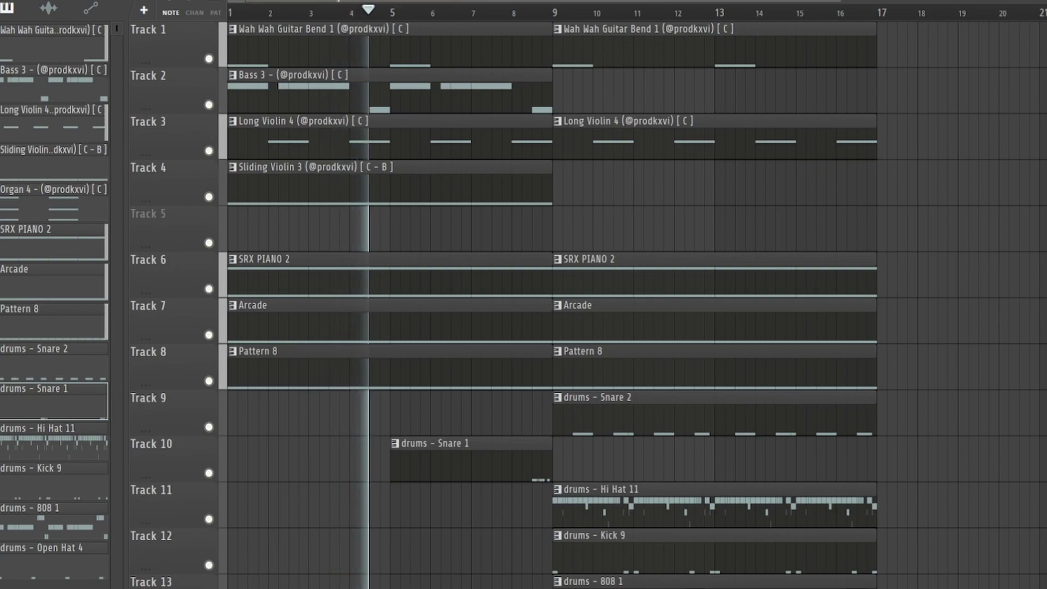
pyautogui.scroll(-1, 822, 461)
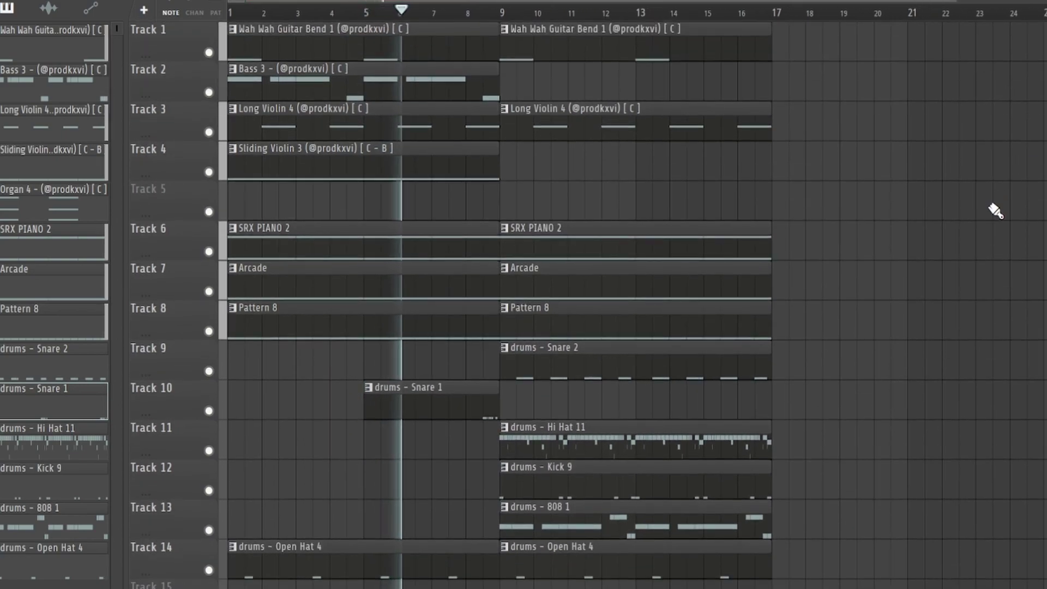
pyautogui.moveTo(871, 586); pyautogui.dragTo(577, 21)
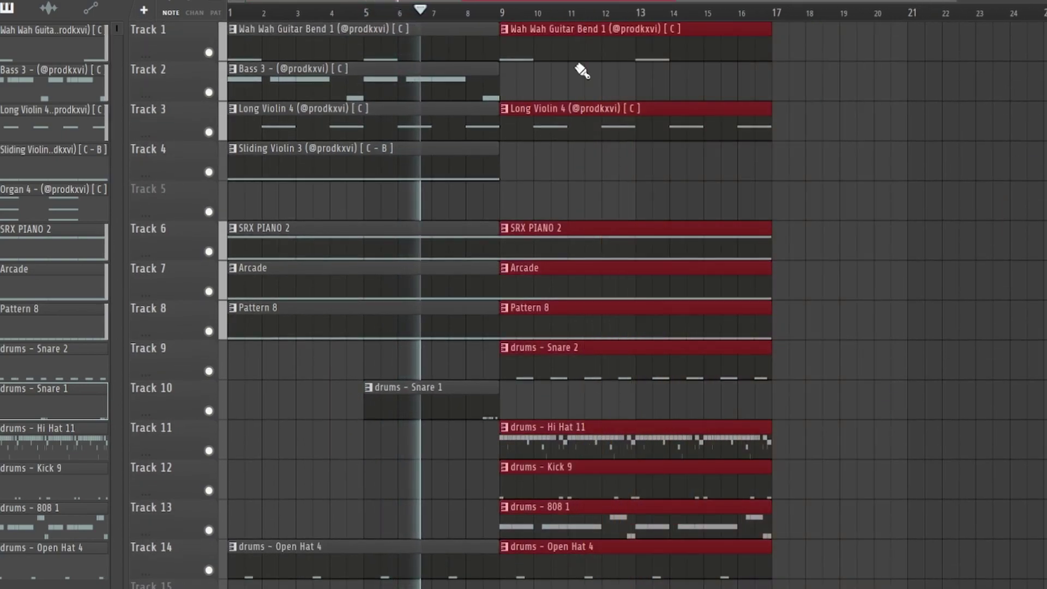
pyautogui.hotkey('ctrl', 'b')
pyautogui.click(518, 192)
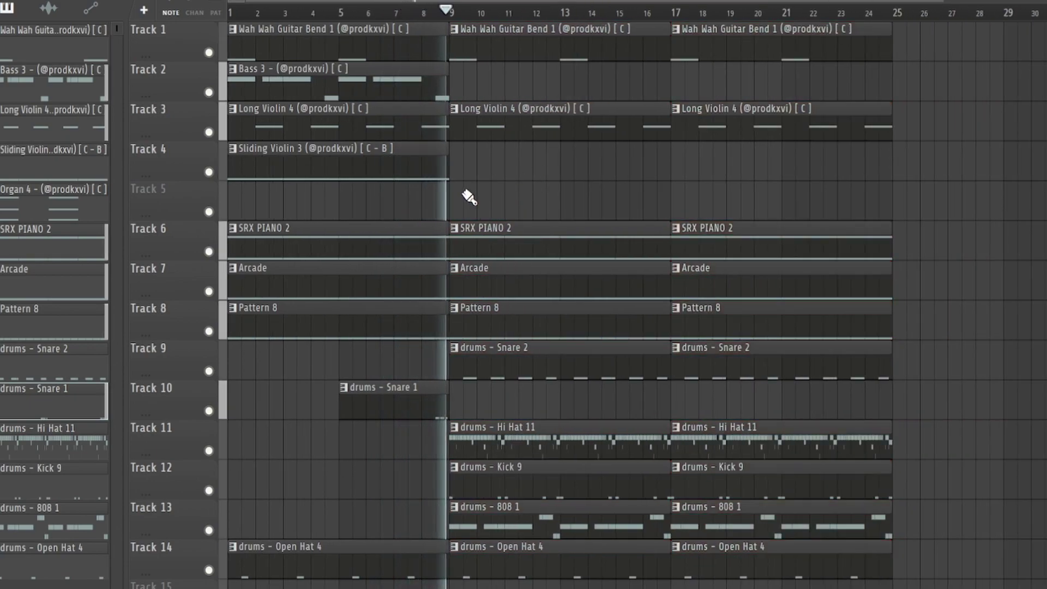
# Step: Make the Snare 1 clip at bar 5 on Track 10 a unique pattern and check the notes of its roll
pyautogui.doubleClick(450, 329)
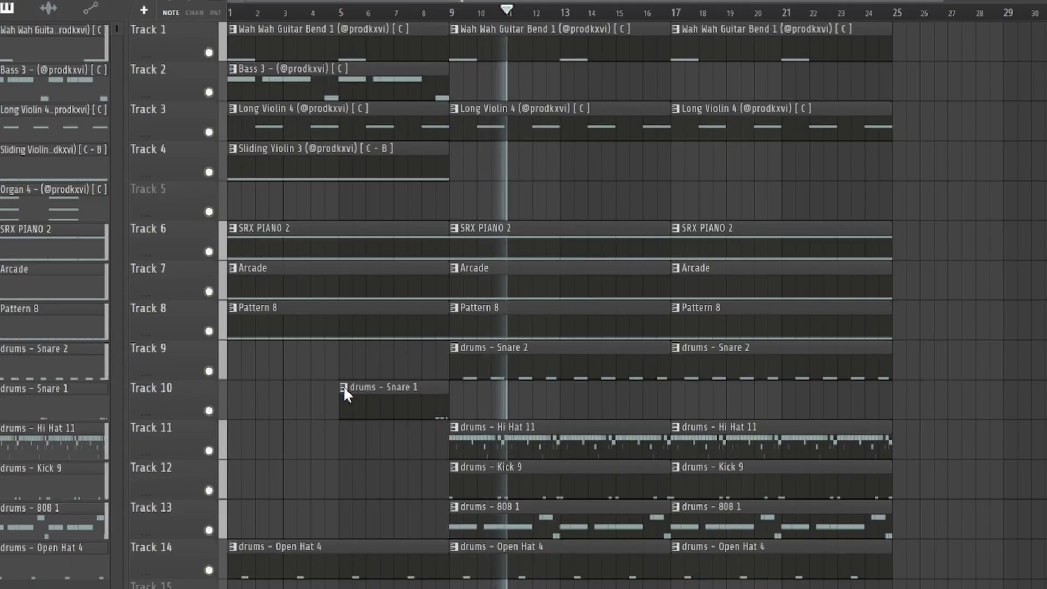
pyautogui.doubleClick(393, 409)
pyautogui.hotkey('ctrl', 'a')
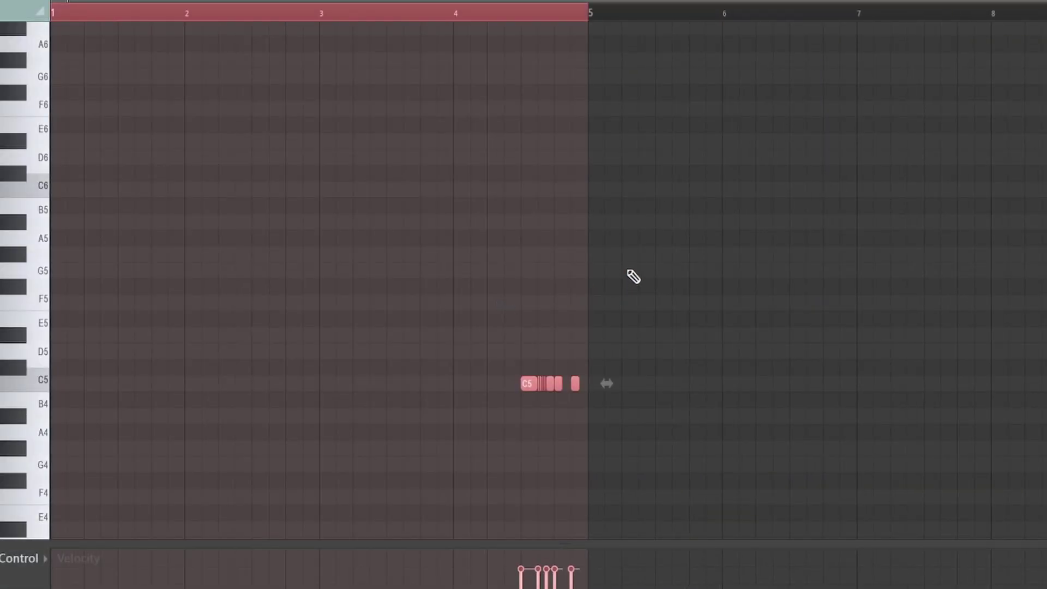
pyautogui.press('Escape')
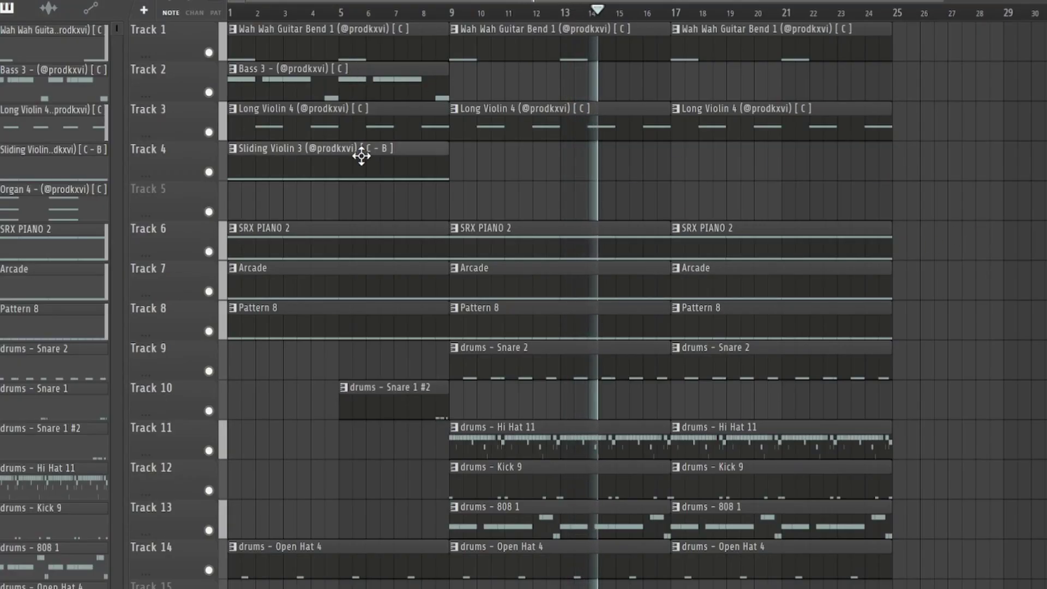
# Step: Place a Sliding Violin 3 clip at bar 17 on Track 4 and trim the first half bar off the Hi Hat 11 clip there
pyautogui.click(680, 170)
pyautogui.scroll(8, 769, 402)
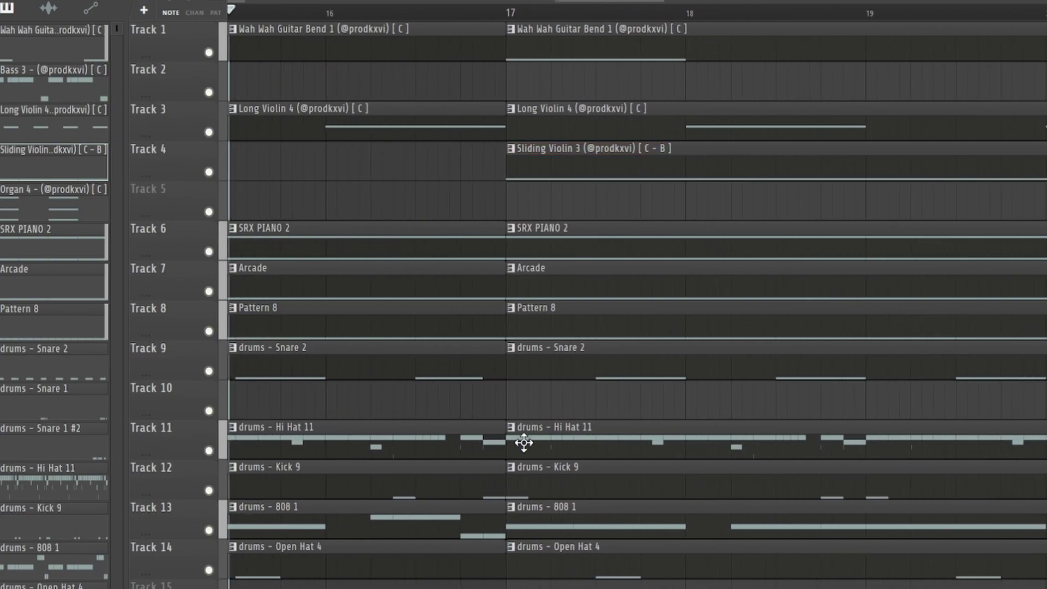
pyautogui.moveTo(508, 438); pyautogui.dragTo(602, 438)
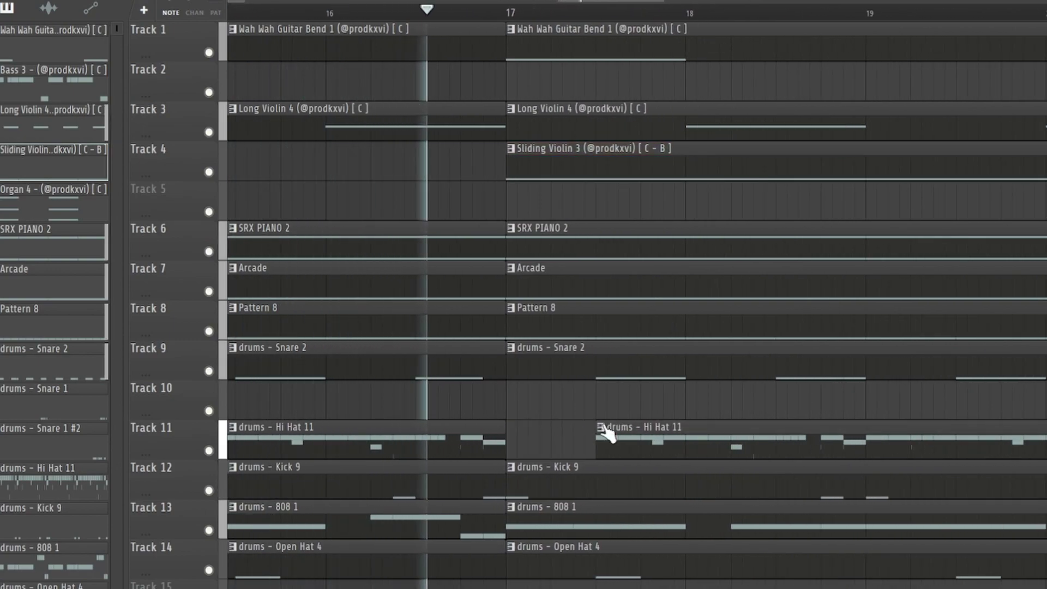
pyautogui.scroll(-4, 598, 359)
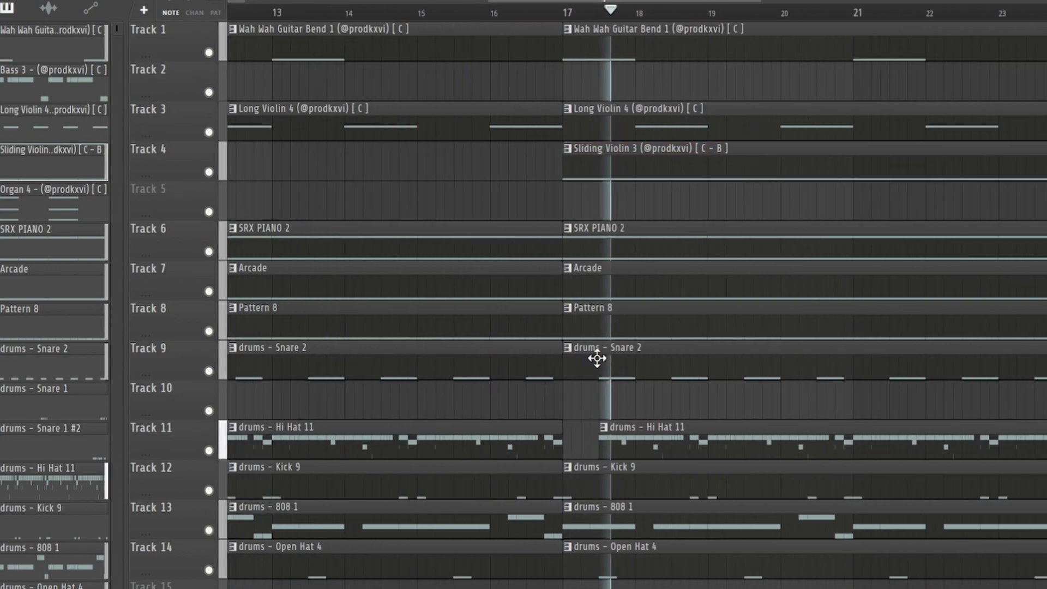
pyautogui.scroll(-5, 598, 359)
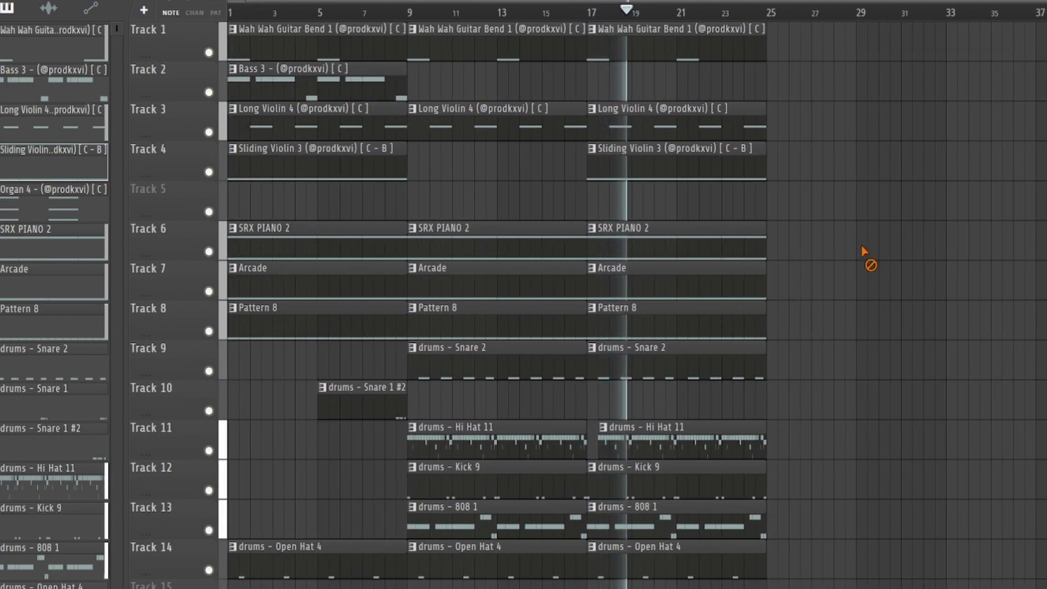
# Step: Load Fruity soft clipper into slot 9 of the Master mixer track
pyautogui.press('F9')
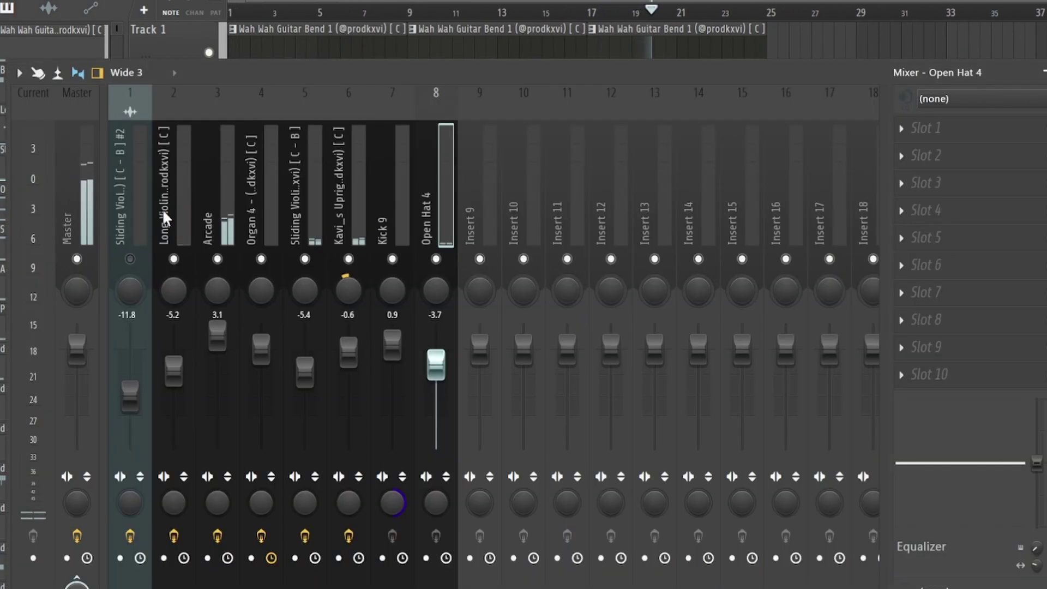
pyautogui.click(927, 347)
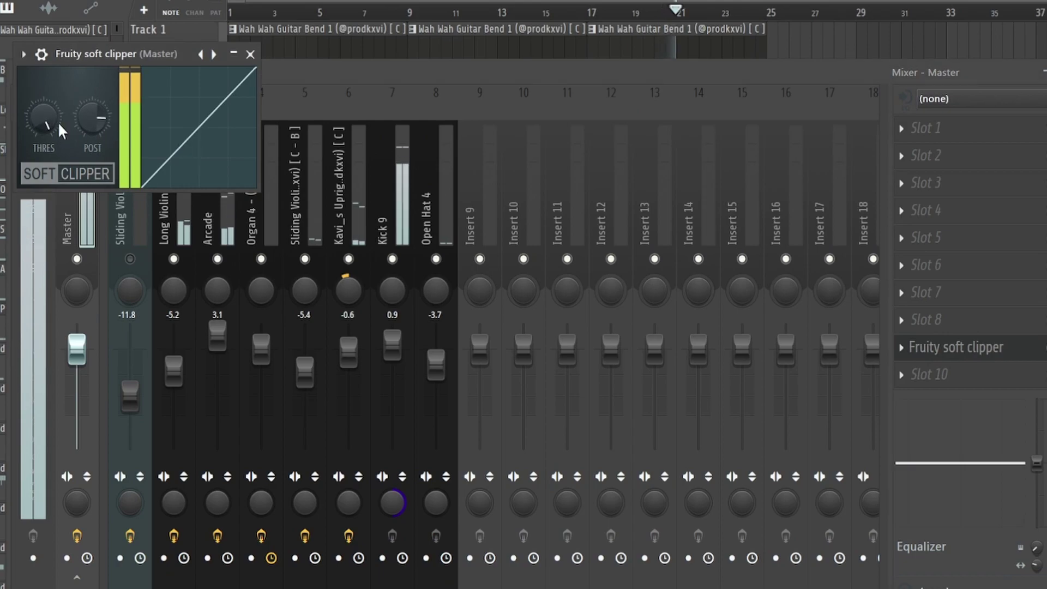
pyautogui.press('Escape')
pyautogui.press('Escape')
# Step: Duplicate the playlist clips of bars 17 to 24 into bars 25 to 32
pyautogui.moveTo(829, 588); pyautogui.dragTo(645, 61)
pyautogui.hotkey('ctrl', 'b')
pyautogui.scroll(-2, 538, 117)
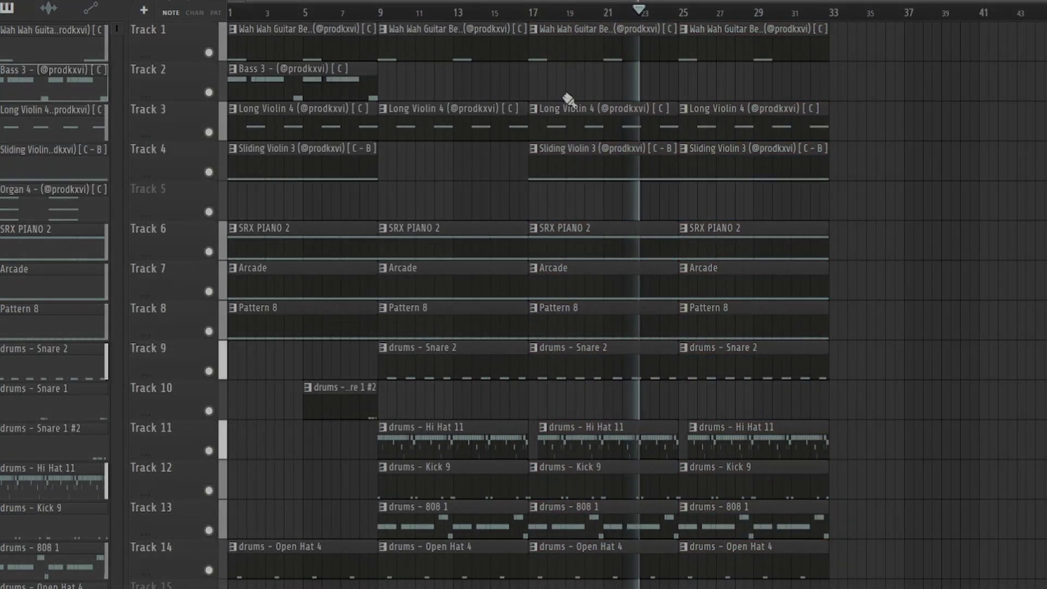
# Step: Place a Bass 3 clip on Track 2 from bar 25 to the end of bar 32
pyautogui.click(678, 86)
pyautogui.scroll(3, 506, 20)
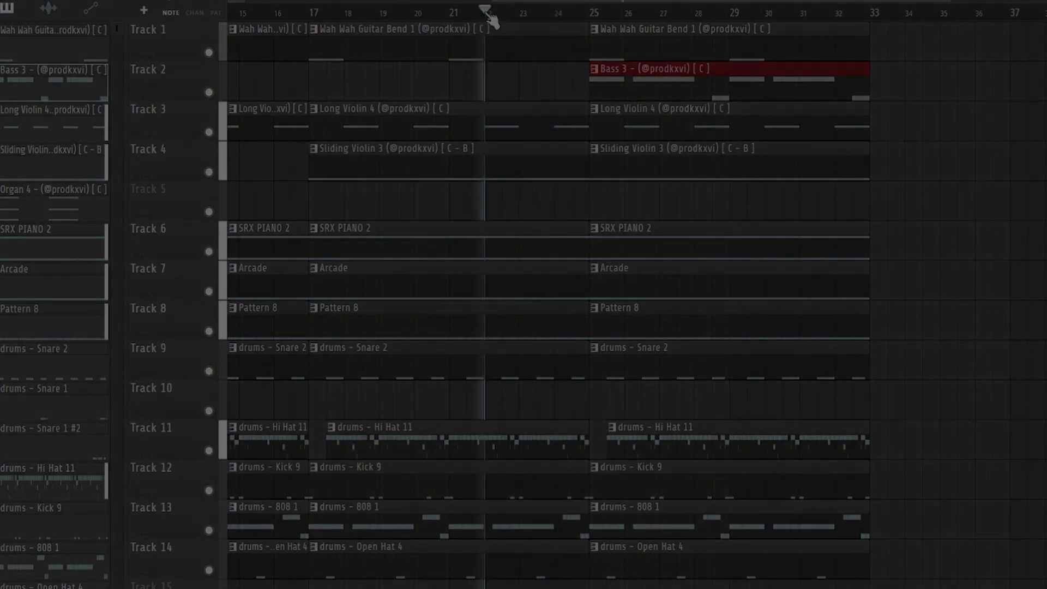
pyautogui.scroll(-2, 480, 273)
pyautogui.hscroll(-3, 389, 446)
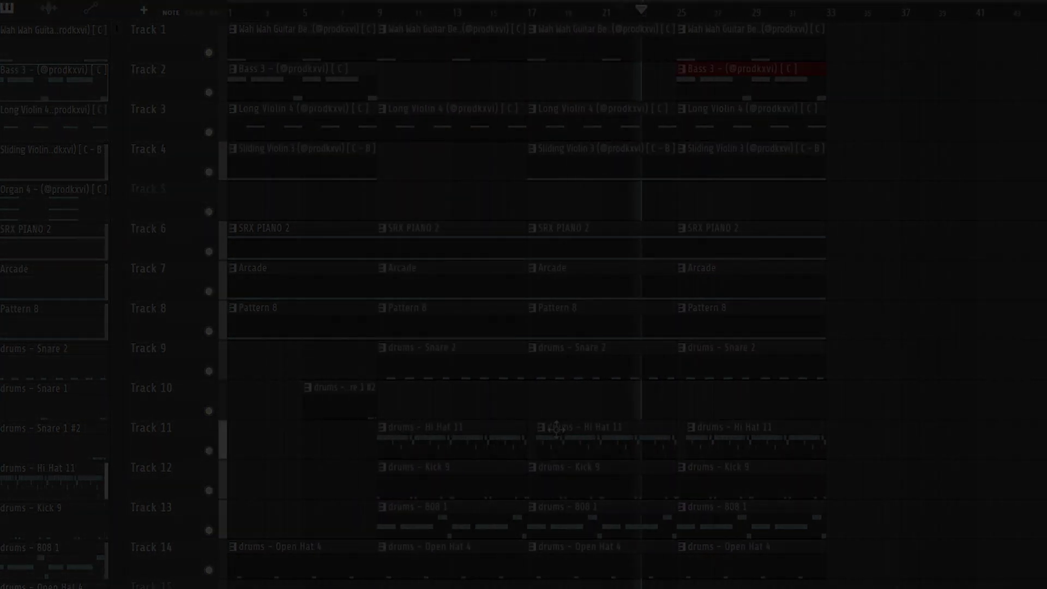